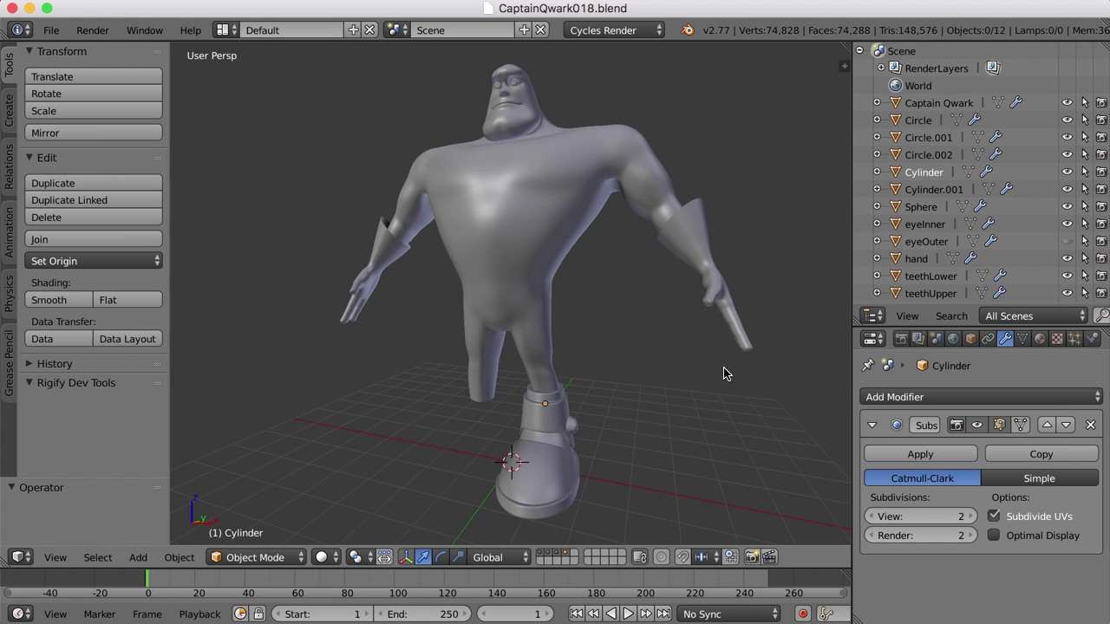
Orbit and zoom in on the boot and select the small sphere on its side
middle_click_drag(669, 465, 660, 335)
scroll(670, 390, "up", 2)
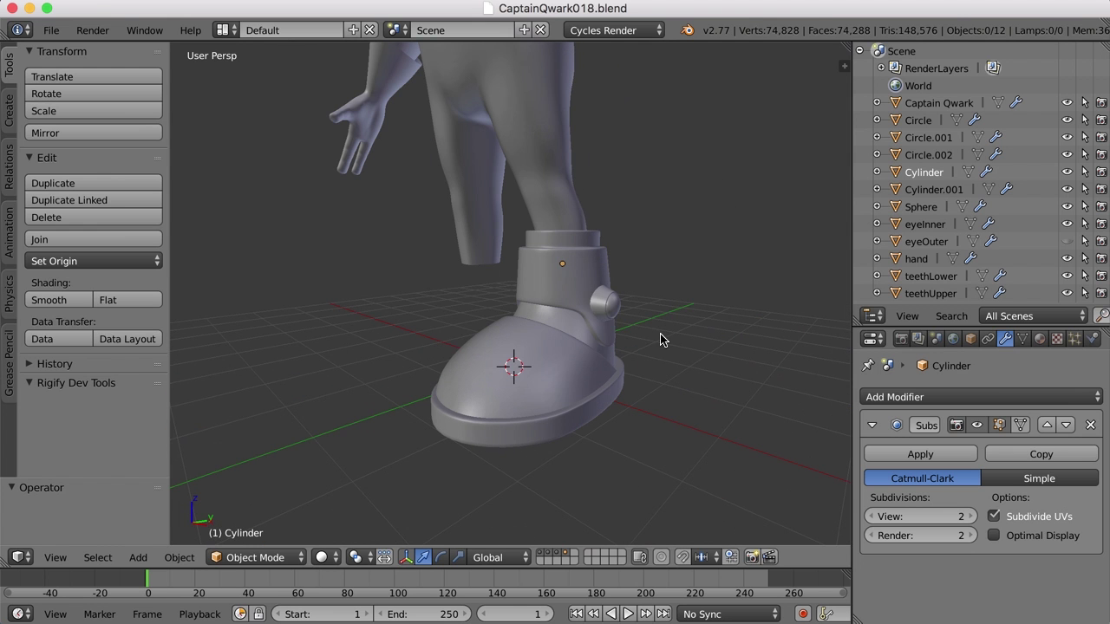
right_click(608, 308)
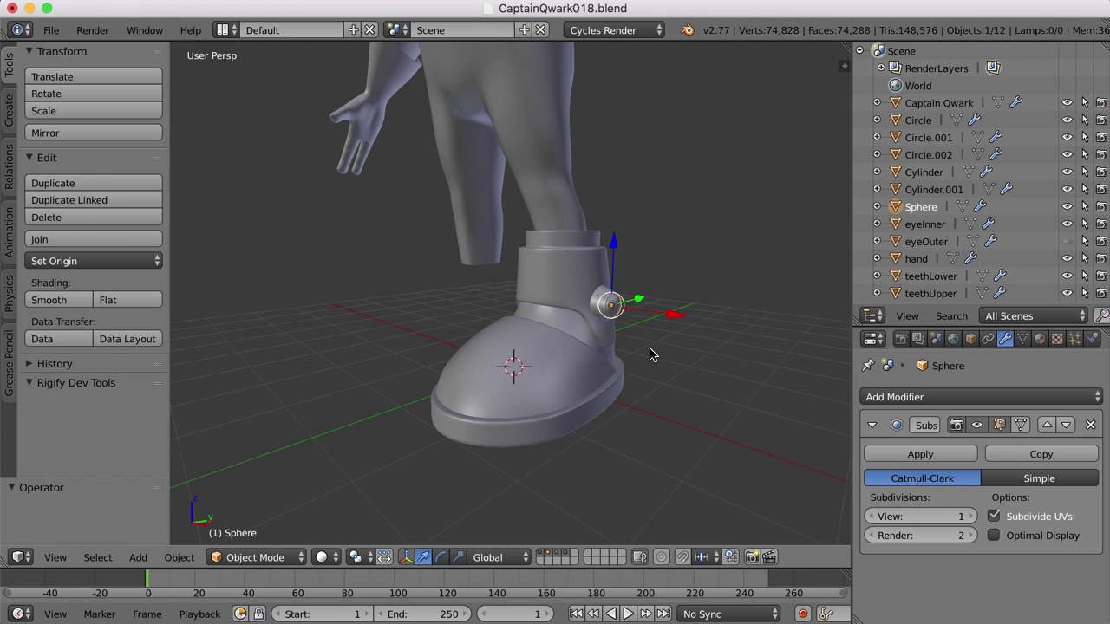
Enter Edit Mode on the side sphere and frame it face-on
scroll(652, 354, "up", 5)
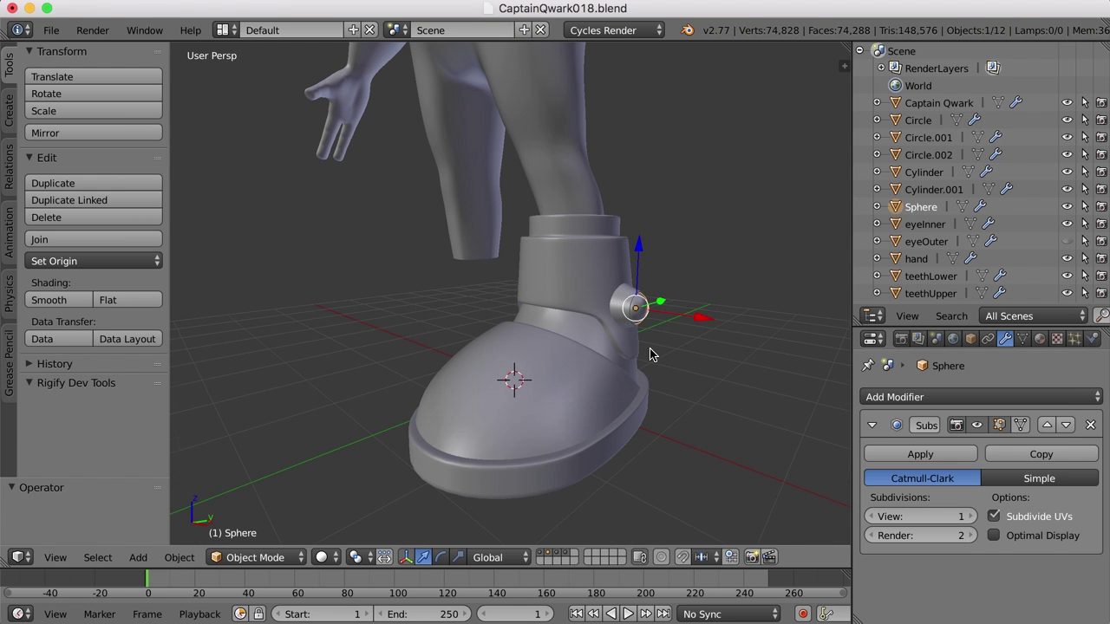
mouse_move(637, 360)
middle_mouse_down()
mouse_move(664, 354)
mouse_move(639, 364)
middle_mouse_up()
scroll(610, 372, "up", 3)
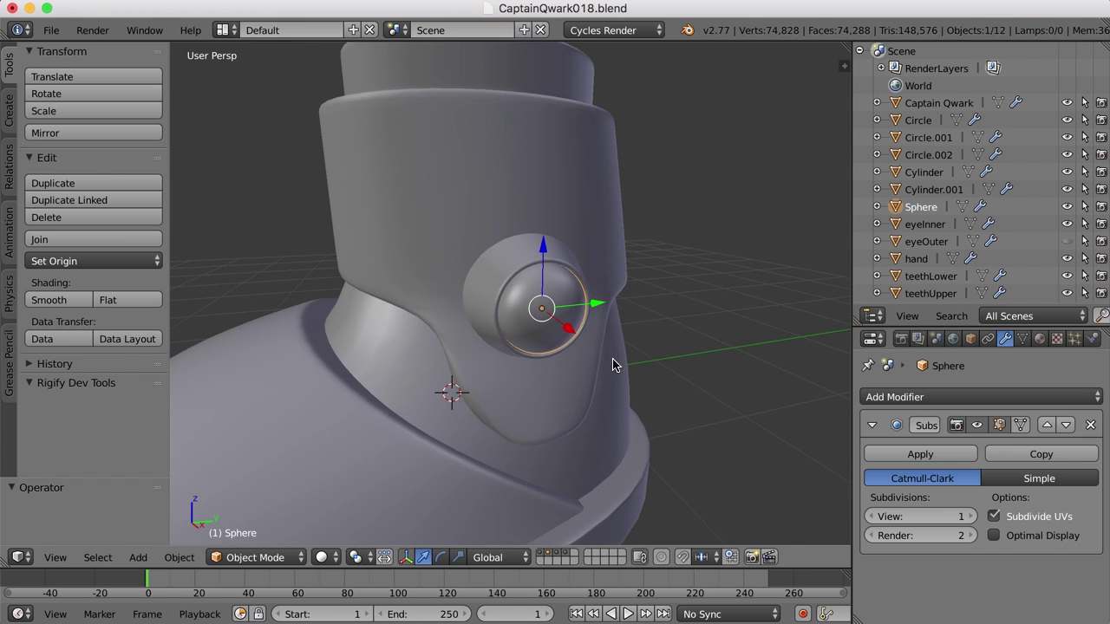
key("Tab")
scroll(605, 369, "up", 2)
mouse_move(634, 384)
middle_mouse_down()
mouse_move(593, 381)
mouse_move(619, 381)
middle_mouse_up()
Reframe the knob sphere from a more frontal angle, back in its Edit Mode
scroll(654, 286, "up", 2)
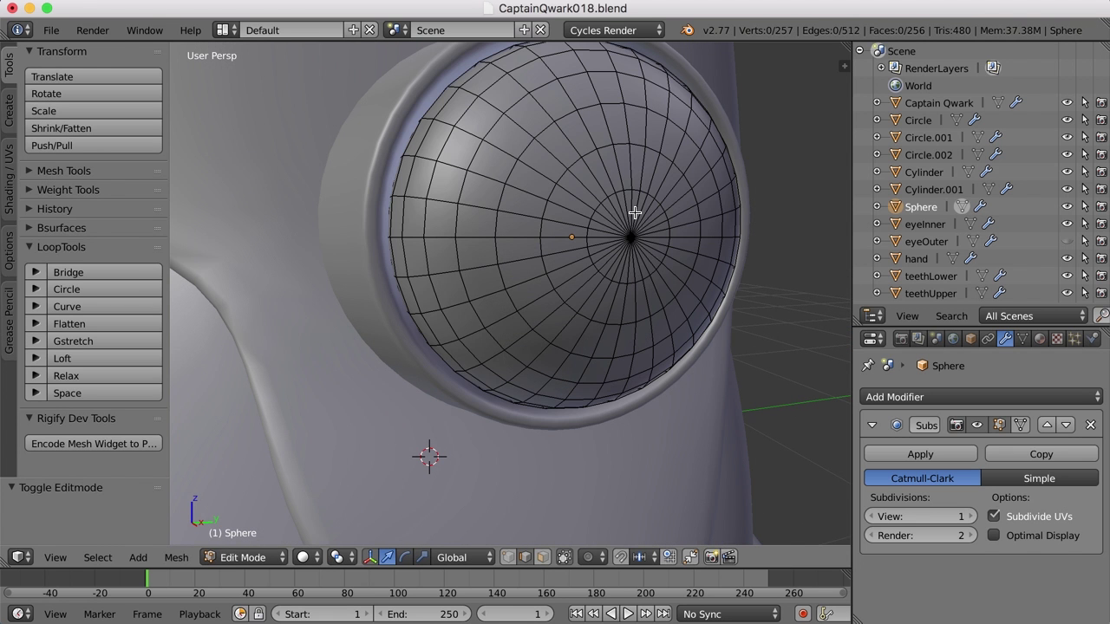
middle_click_drag(634, 213, 645, 247)
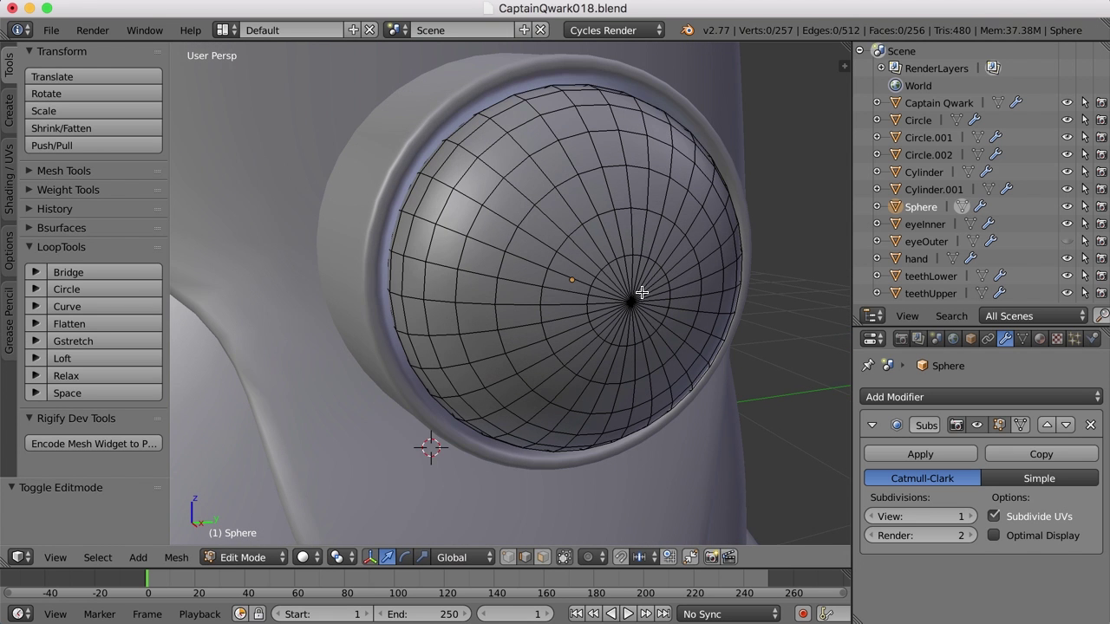
key("Tab")
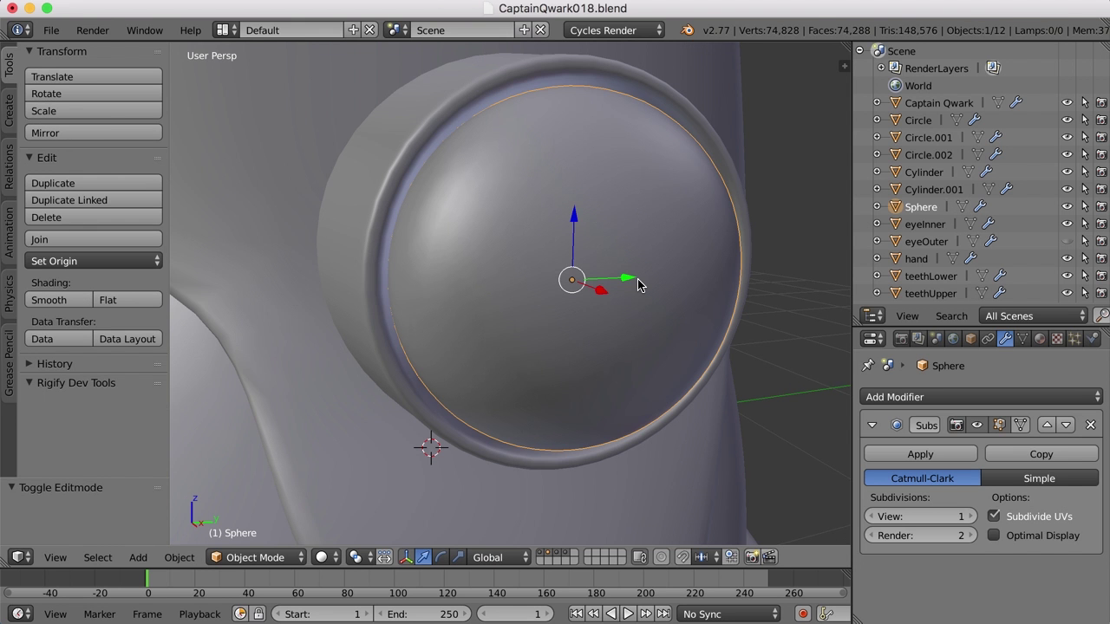
middle_click_drag(638, 276, 612, 372)
key("Tab")
scroll(614, 365, "up", 3)
scroll(613, 365, "up", 2)
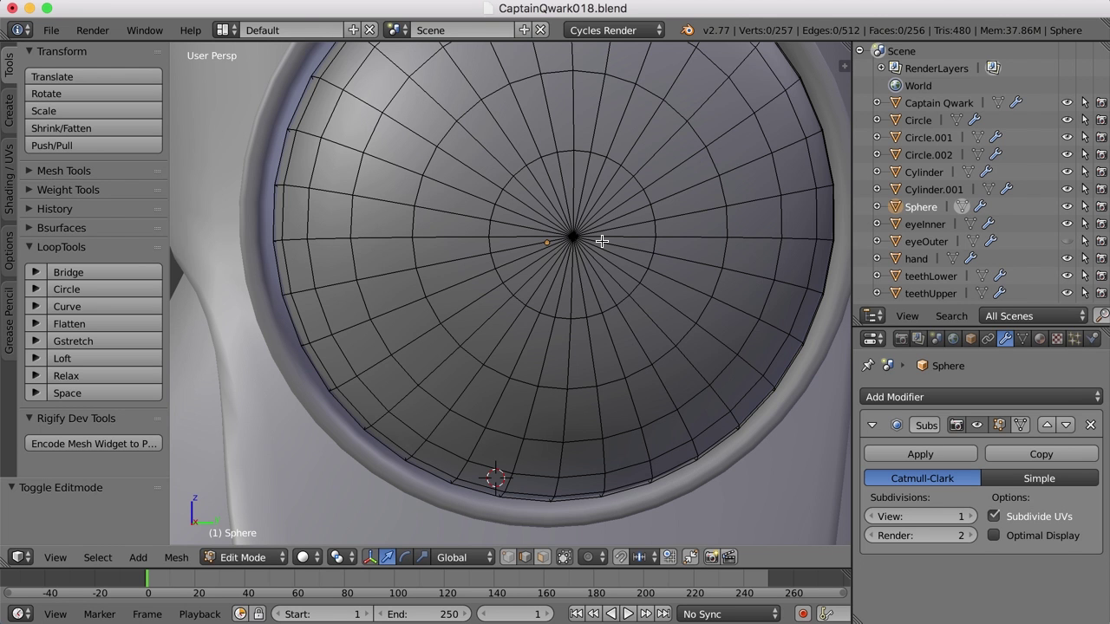
Select all 16 spoke edges at the sphere's pole and dissolve them
right_click(583, 167)
right_click(611, 184, "shift")
right_click(619, 206, "shift")
right_click(624, 227, "shift")
key("shift+g")
left_click(625, 208)
key("x")
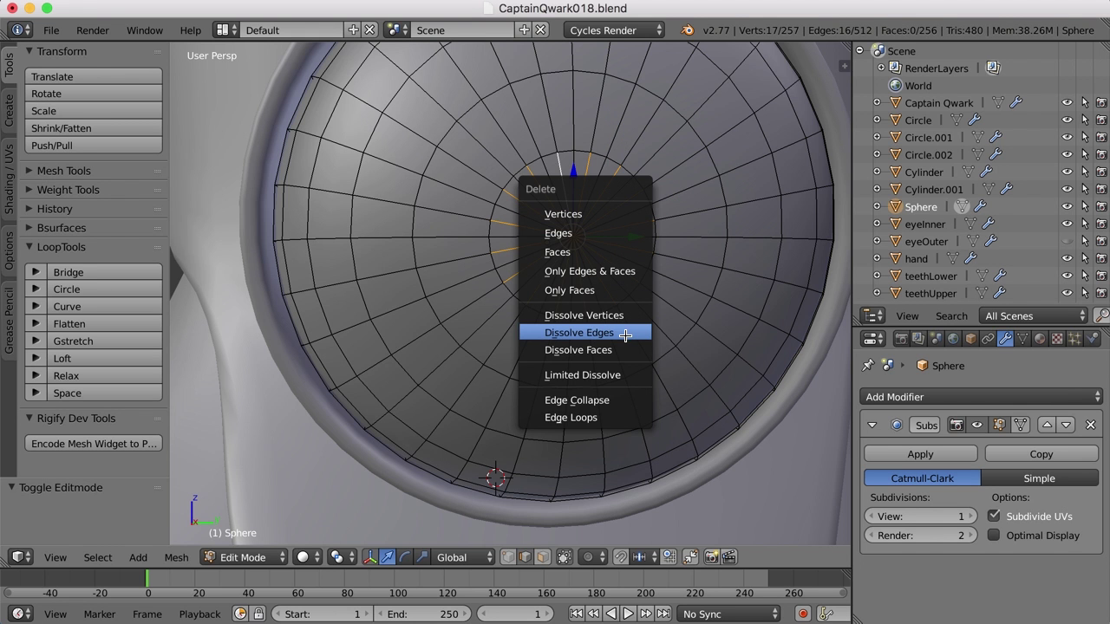
left_click(624, 333)
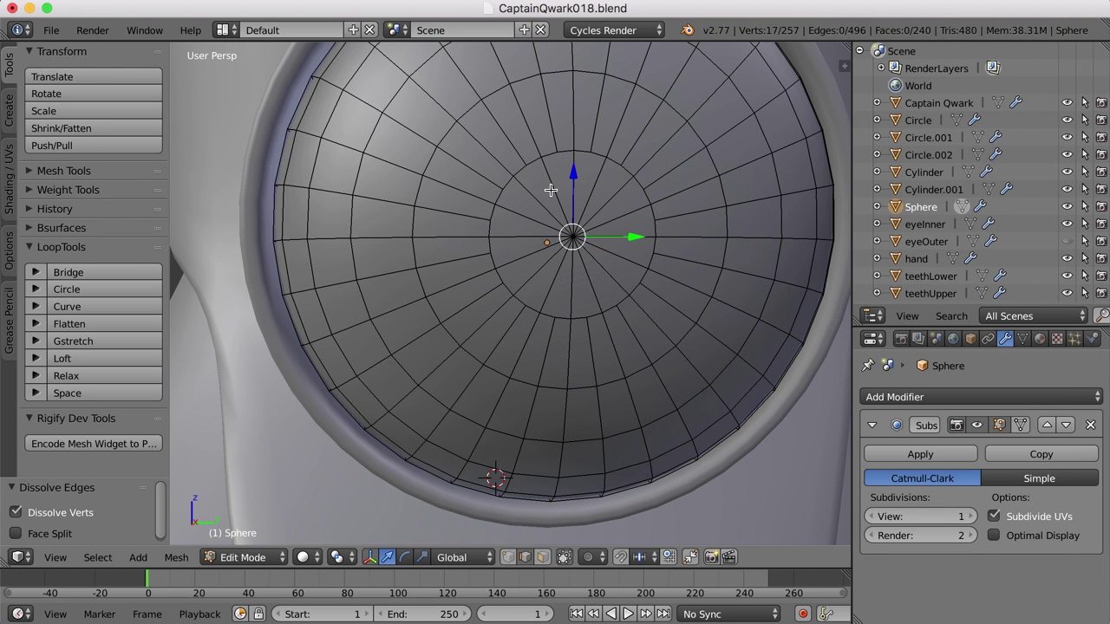
Switch to face selection, pick a sphere face, and return to Object Mode
key("ctrl+Tab")
key("3")
right_click(548, 247)
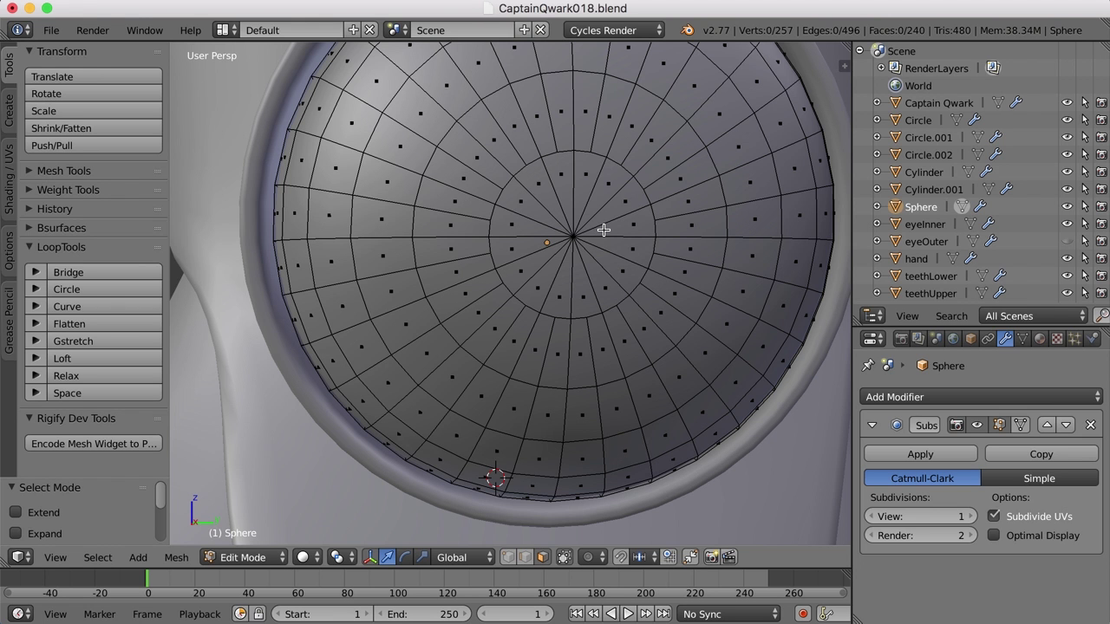
key("Tab")
Select the boot's collar Cylinder and open it in Edit Mode for face selection
scroll(602, 228, "down", 6)
middle_click_drag(595, 243, 605, 293)
scroll(530, 314, "down", 5)
middle_click_drag(525, 322, 577, 438)
scroll(585, 291, "up", 4)
key("Tab")
key("Tab")
right_click(567, 282)
key("Tab")
scroll(569, 279, "up", 3)
middle_click_drag(570, 277, 589, 293)
key("ctrl+Tab")
left_click(587, 293)
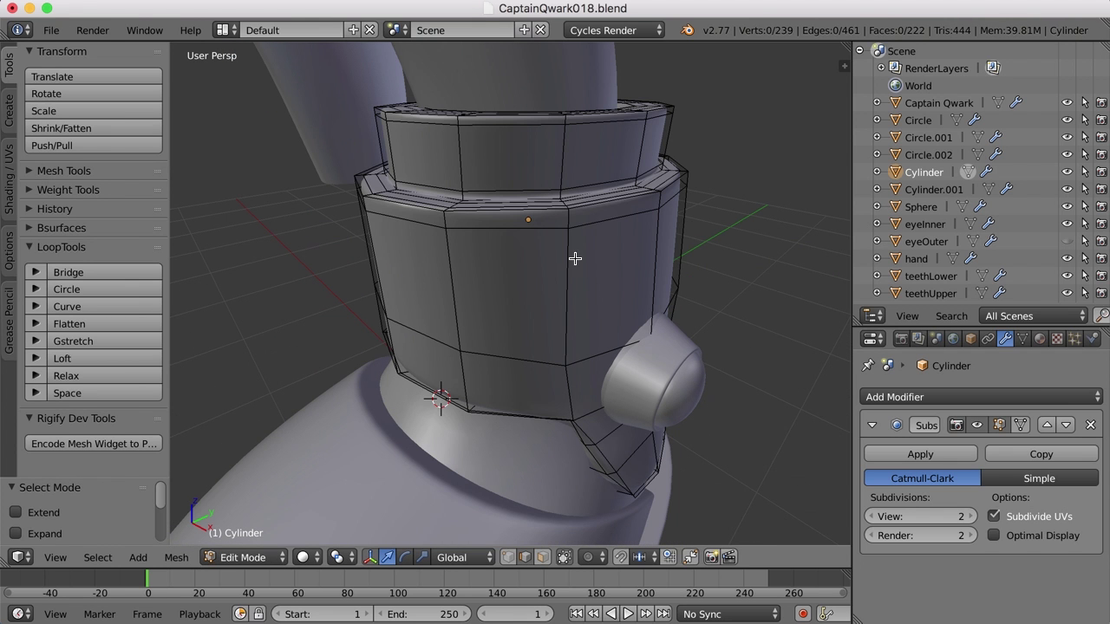
Lower the collar's edge loop slightly along Z
right_click(602, 218, "alt")
key("g")
key("z")
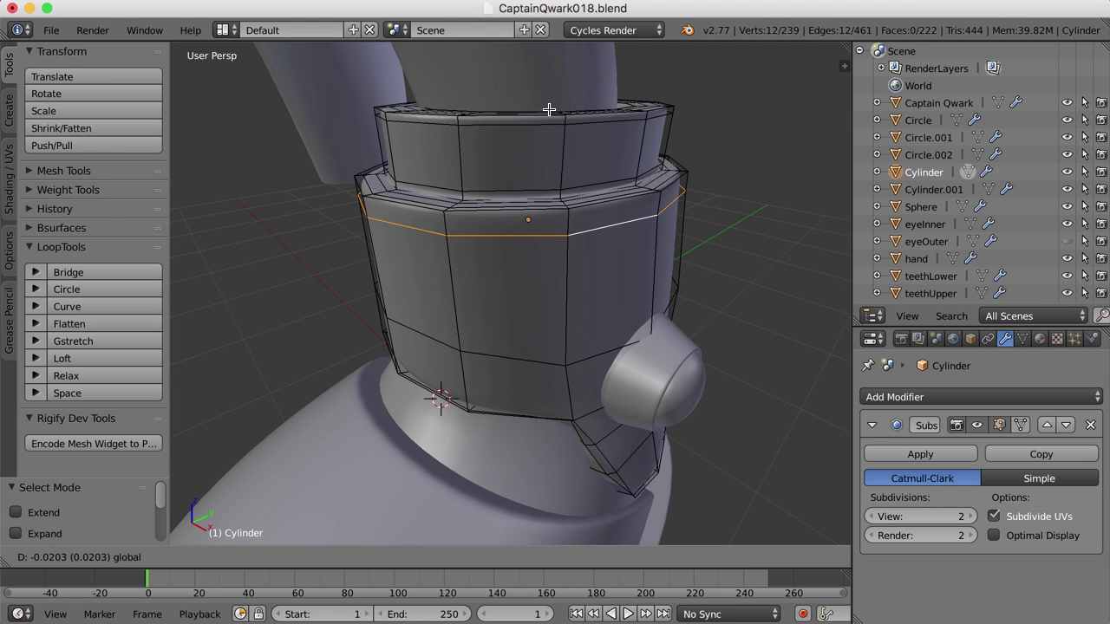
left_click(548, 109)
Adjust the edge crease of the collar's 12-edge upper rim loop, then deselect it
key("a")
right_click(586, 205, "alt")
key("ctrl+e")
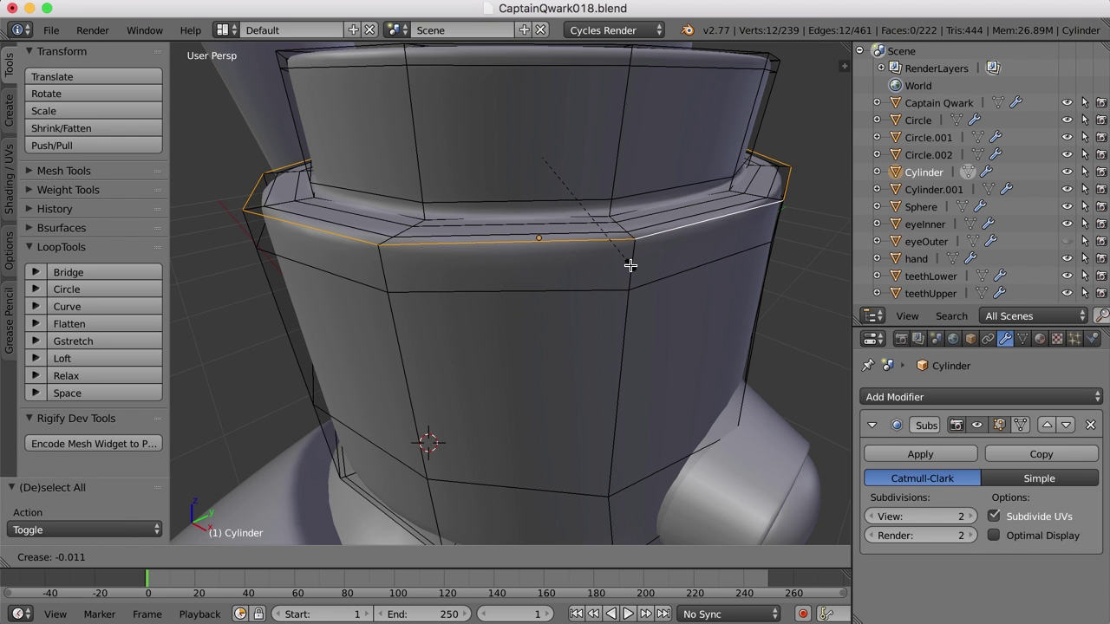
left_click(630, 266)
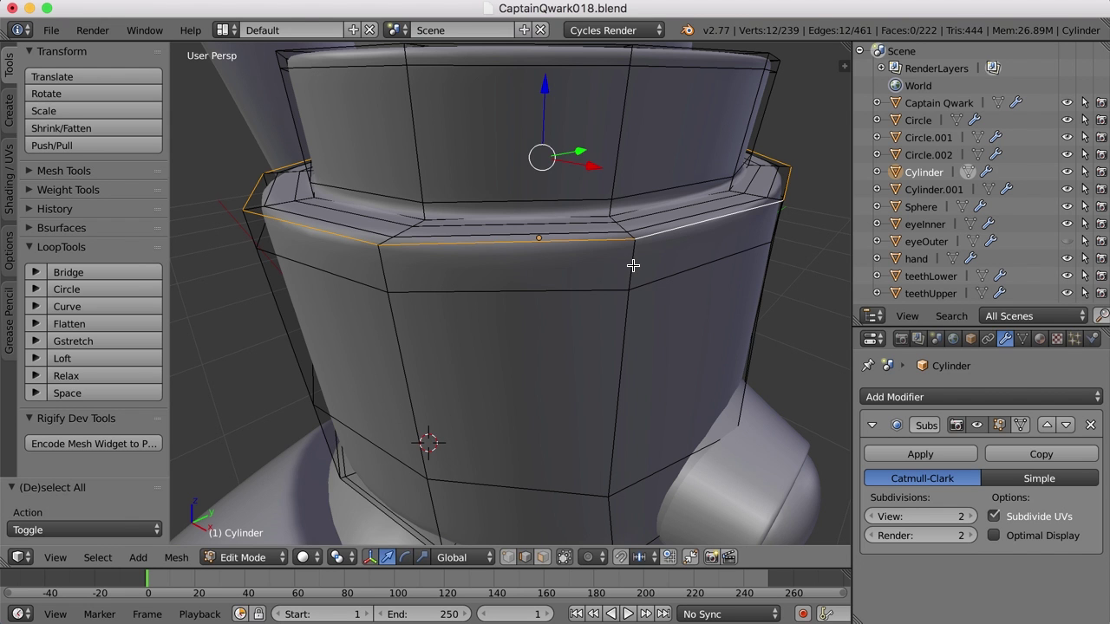
key("a")
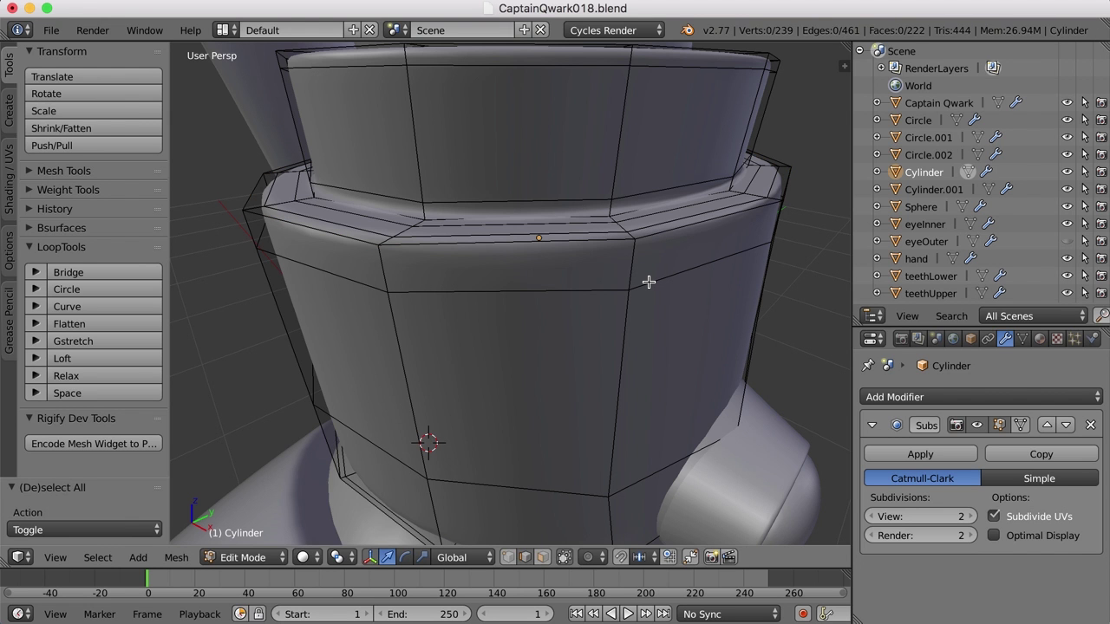
right_click(650, 281, "alt")
scroll(651, 279, "down", 3)
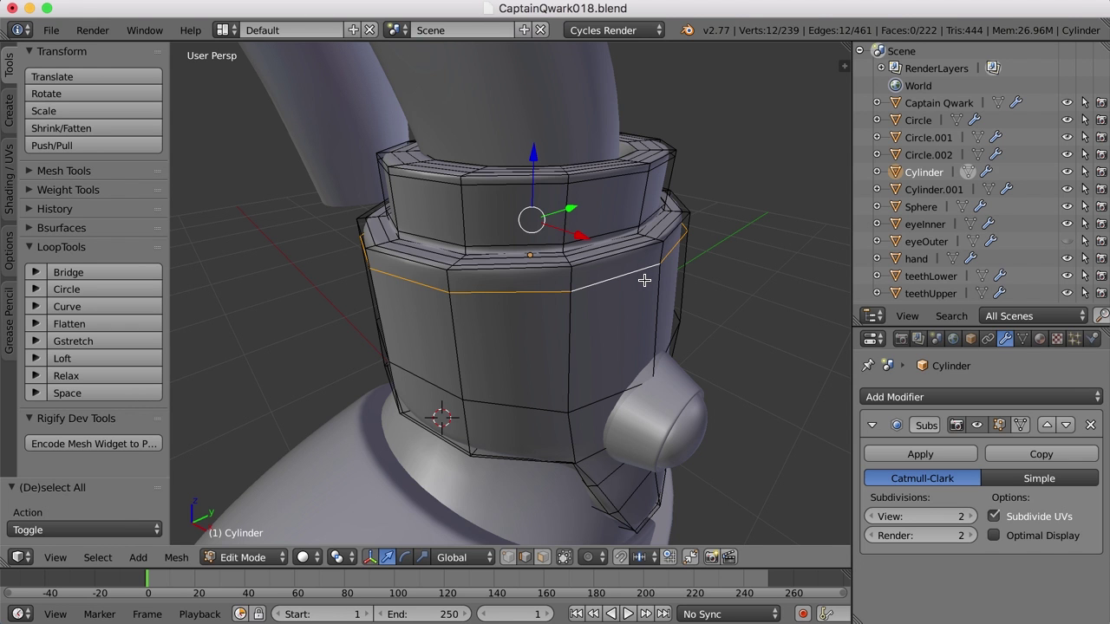
scroll(644, 280, "down", 4)
Deselect the collar loop and return to Object Mode with the whole boot in view
key("a")
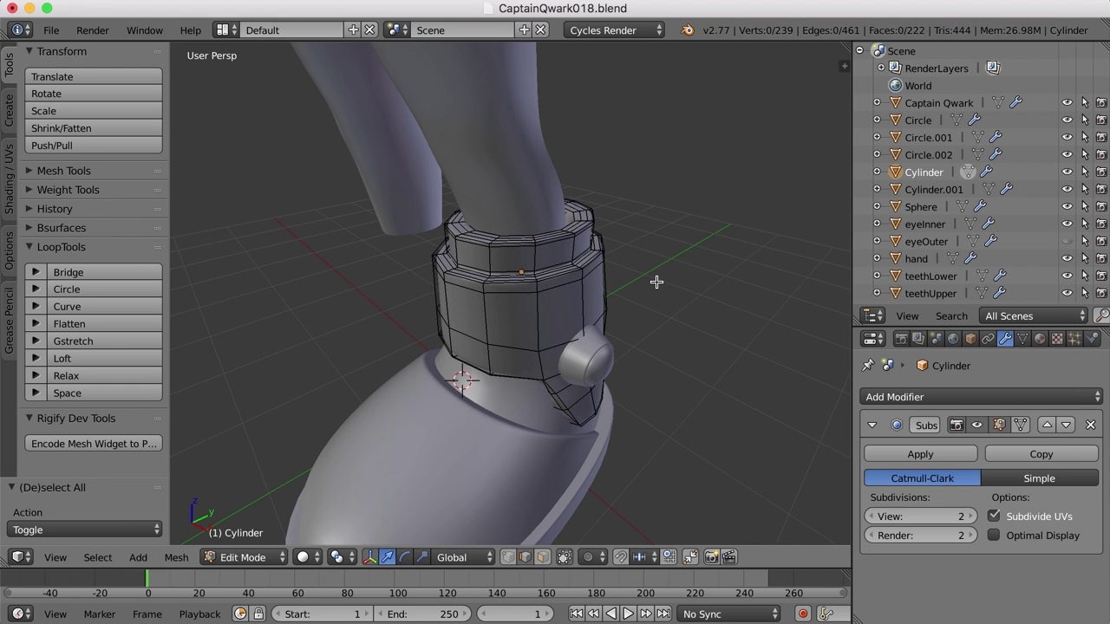
key("Tab")
middle_click_drag(646, 433, 676, 393)
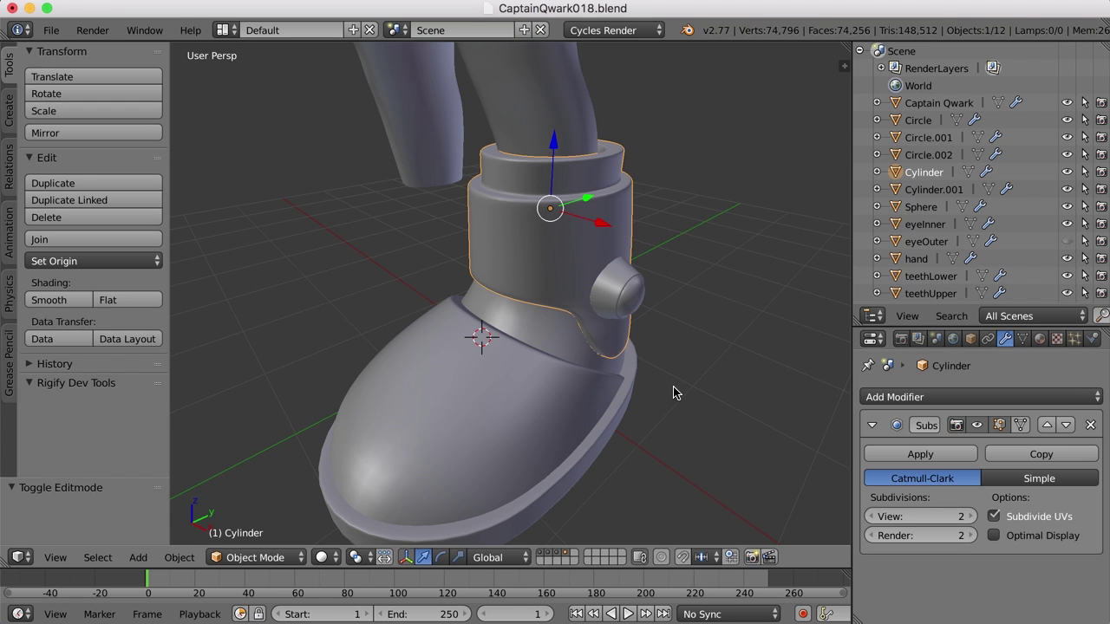
scroll(674, 393, "down", 3)
Join the knob sphere into Cylinder.001 with Ctrl+J
key("a")
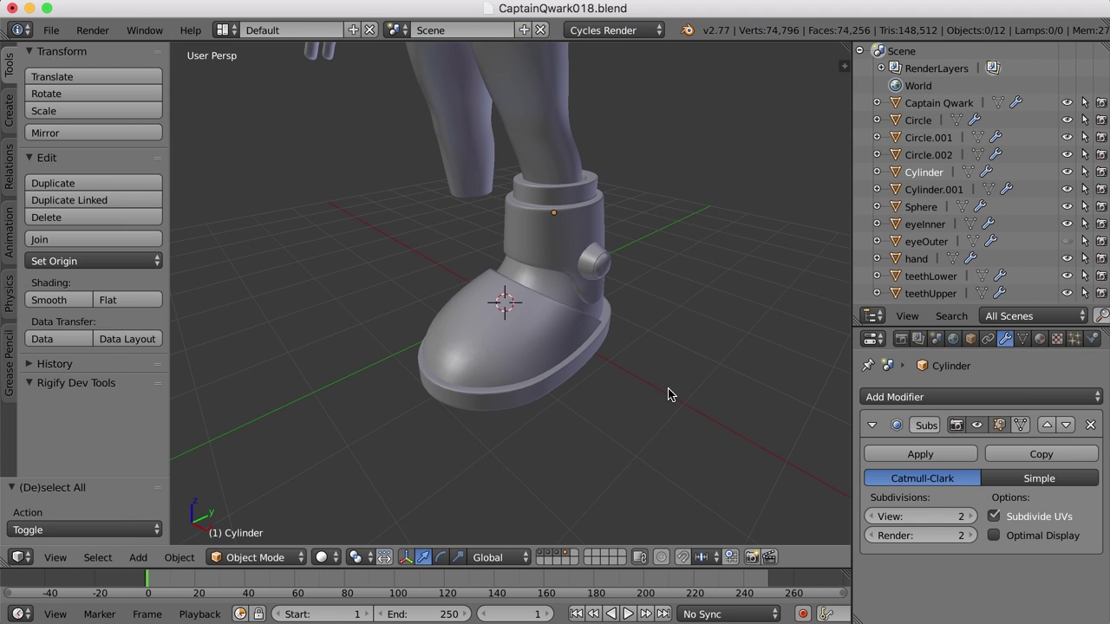
scroll(664, 402, "up", 1)
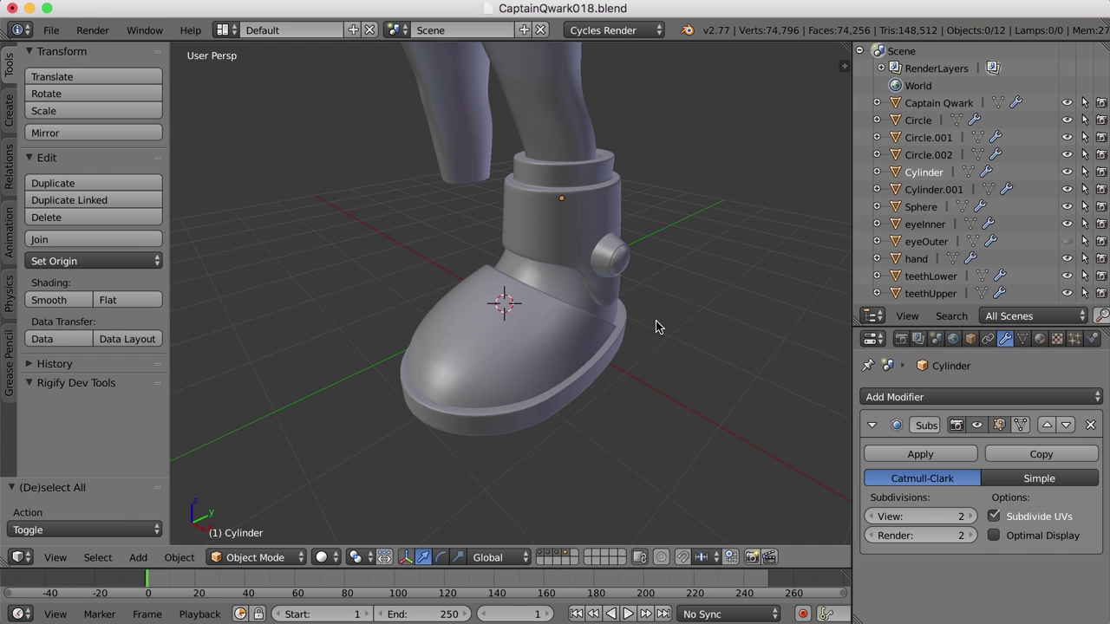
scroll(660, 320, "up", 1)
right_click(636, 249)
right_click(631, 253, "shift")
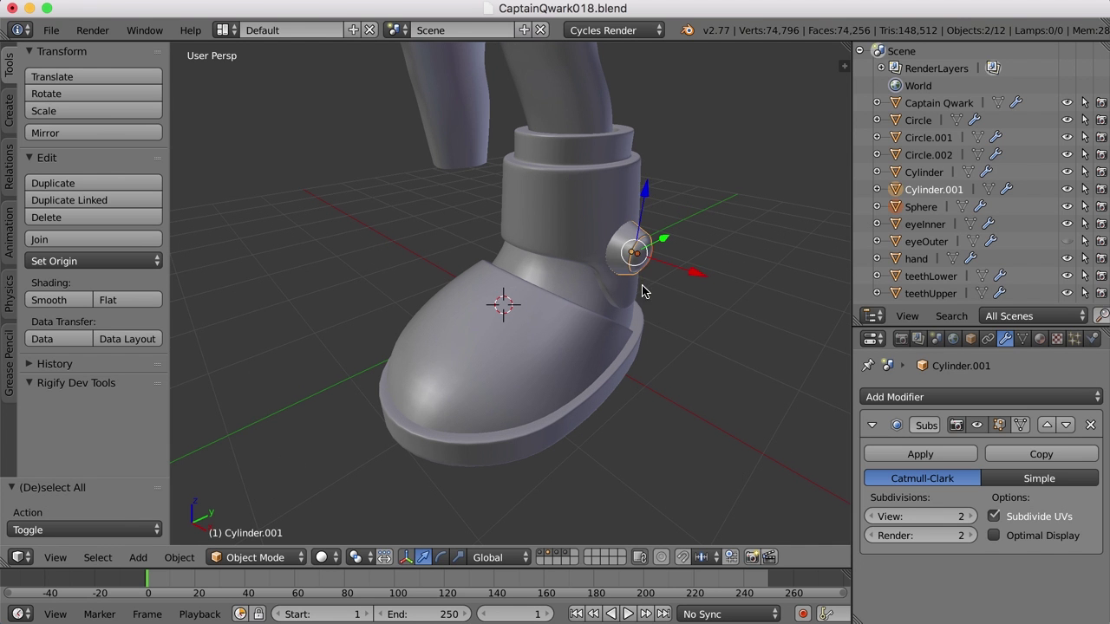
middle_click_drag(639, 330, 672, 340)
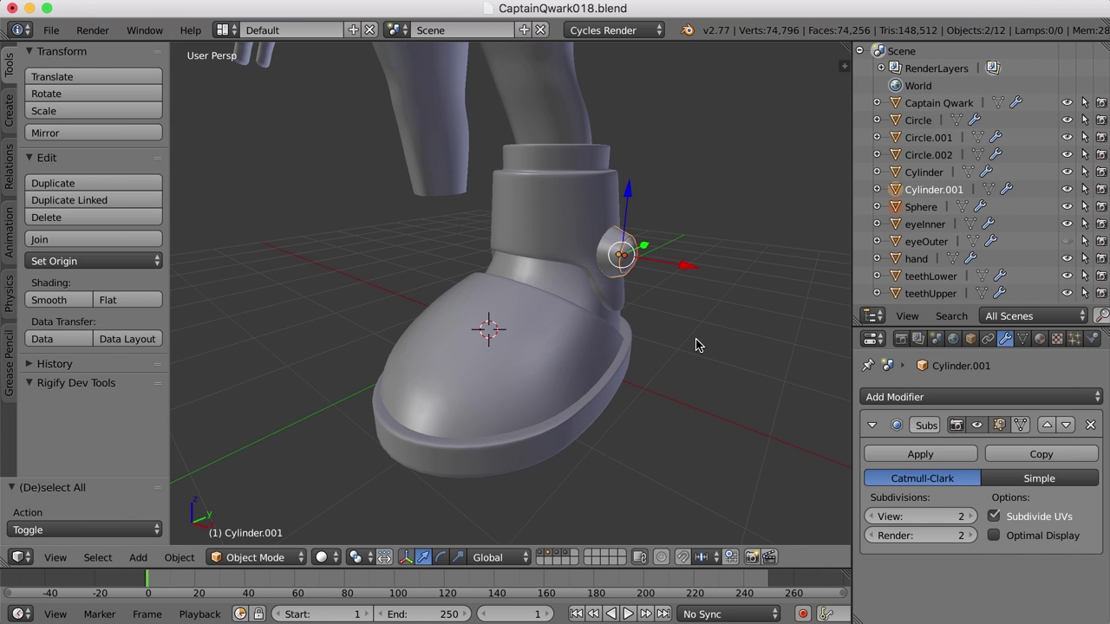
key("ctrl+j")
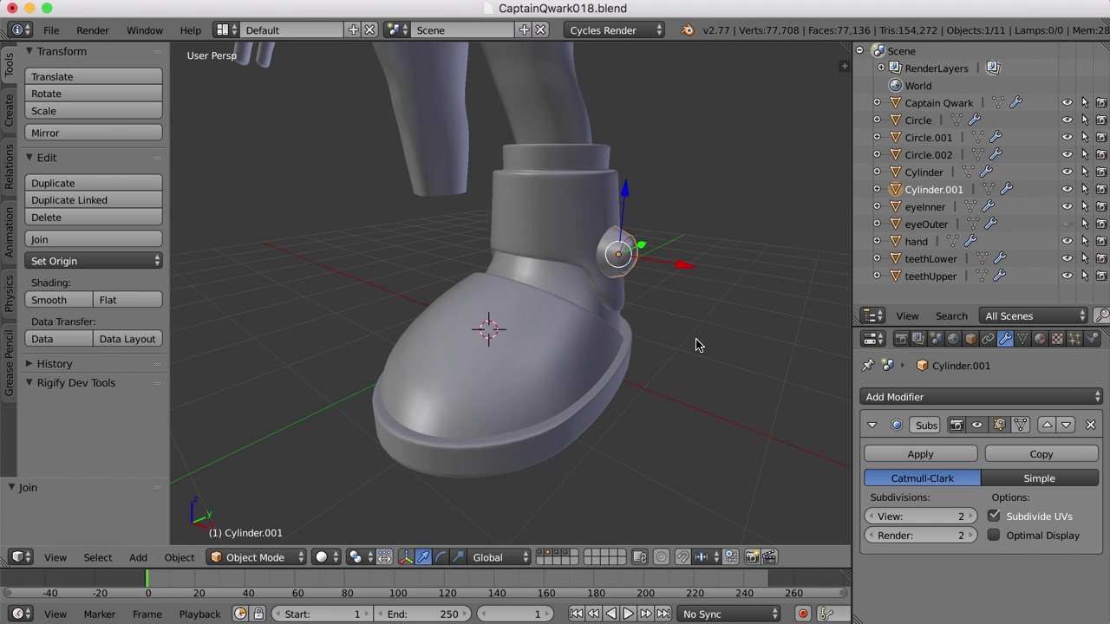
Duplicate the ankle knob, keeping the copy in its original place
middle_click_drag(697, 345, 559, 274)
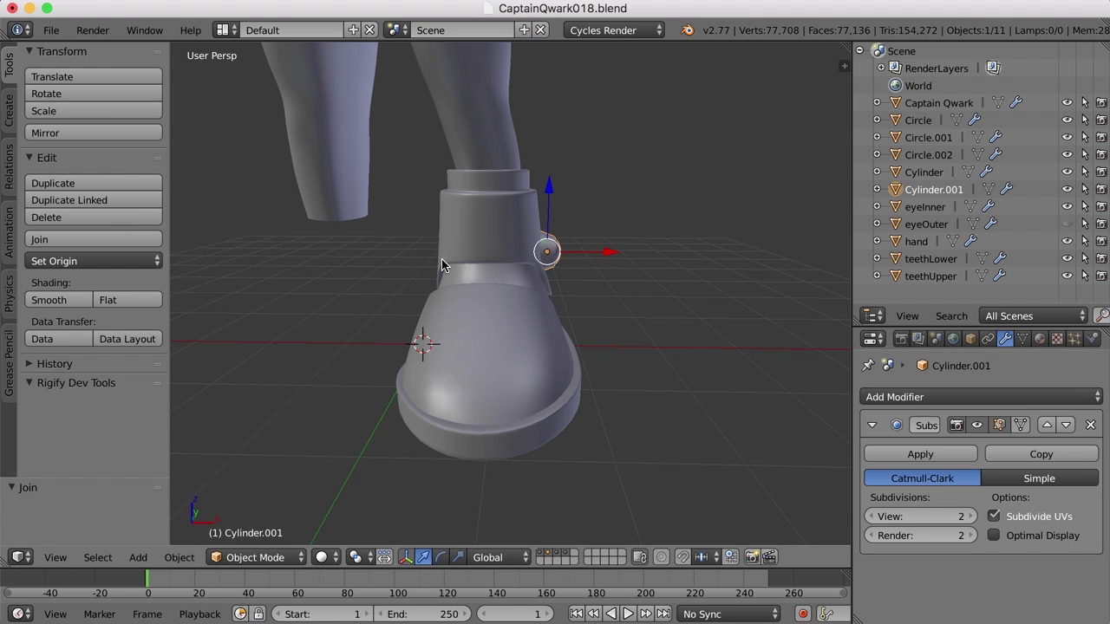
left_click(179, 557)
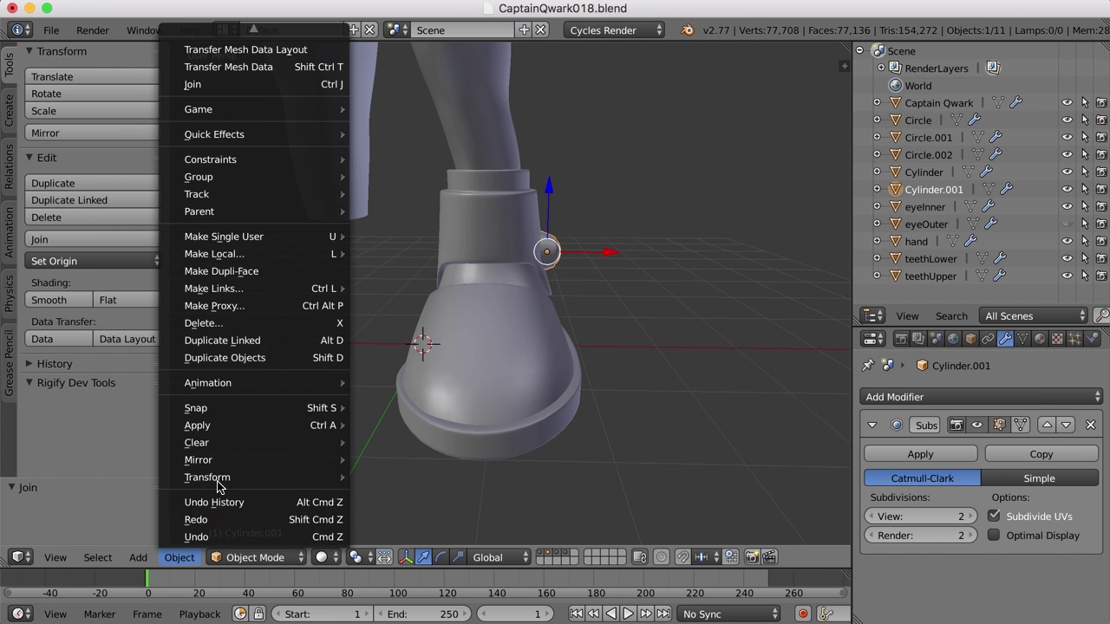
mouse_move(227, 467)
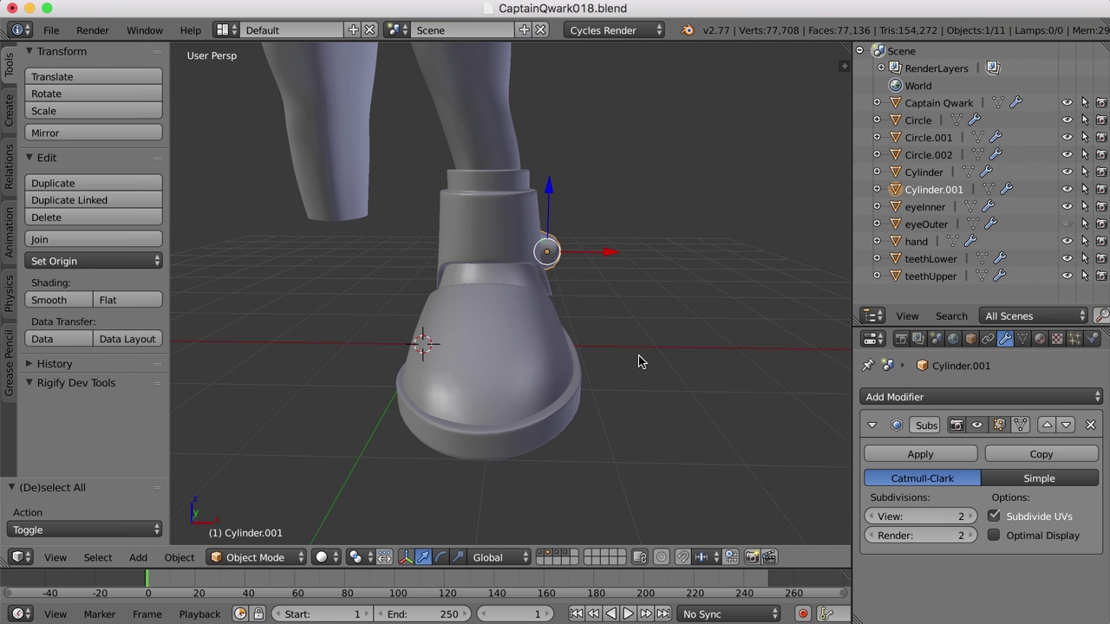
key("shift+d")
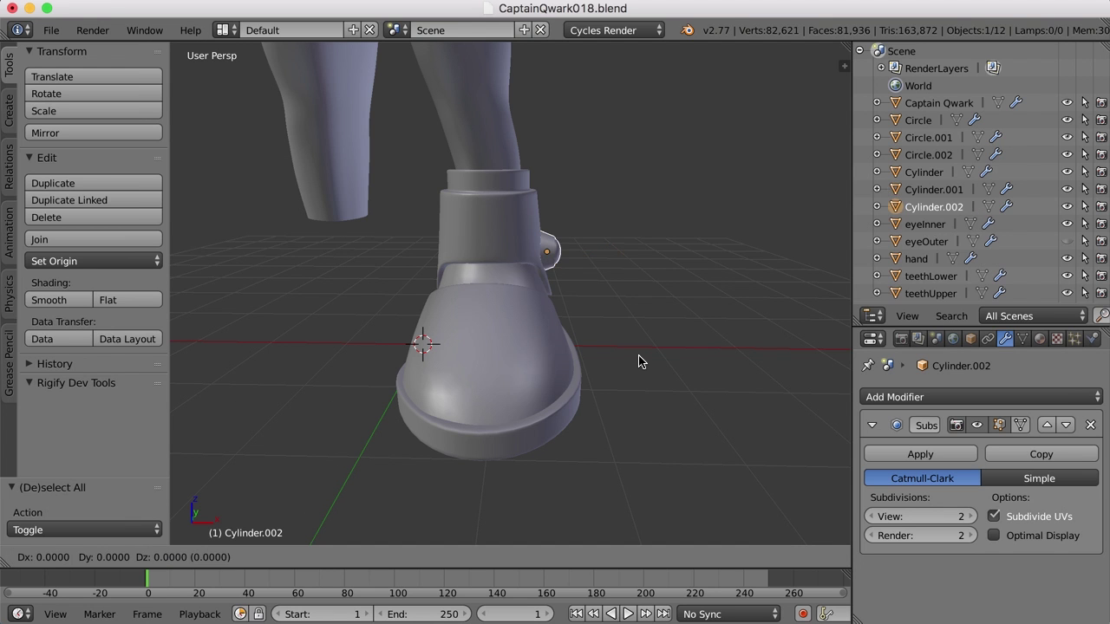
right_click(638, 361)
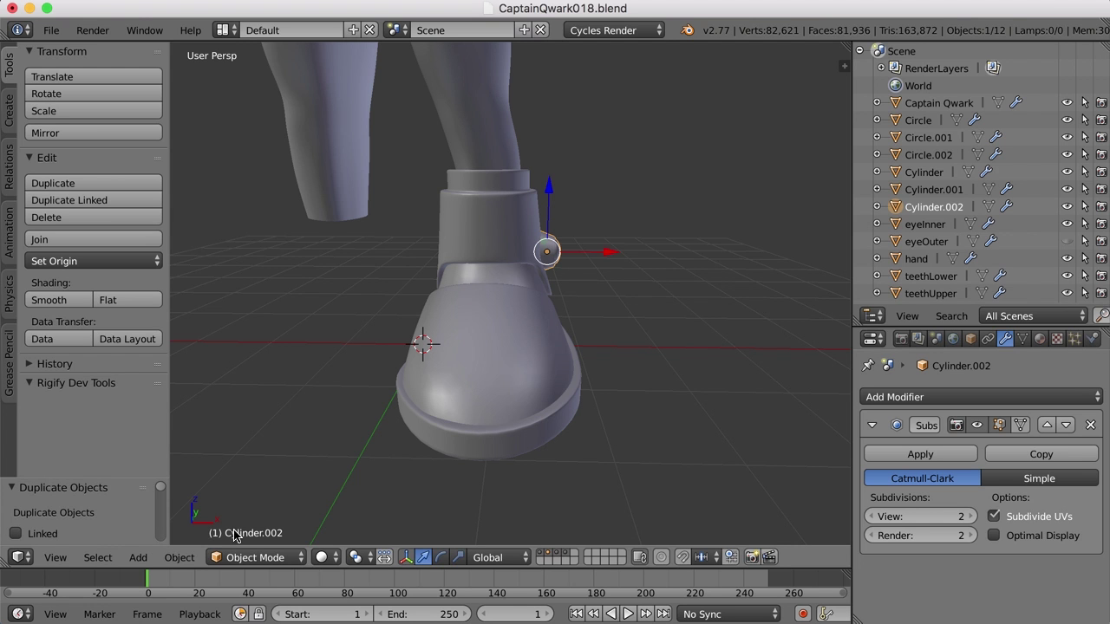
Mirror the duplicated knob along global X onto the cuff's other side
left_click(182, 559)
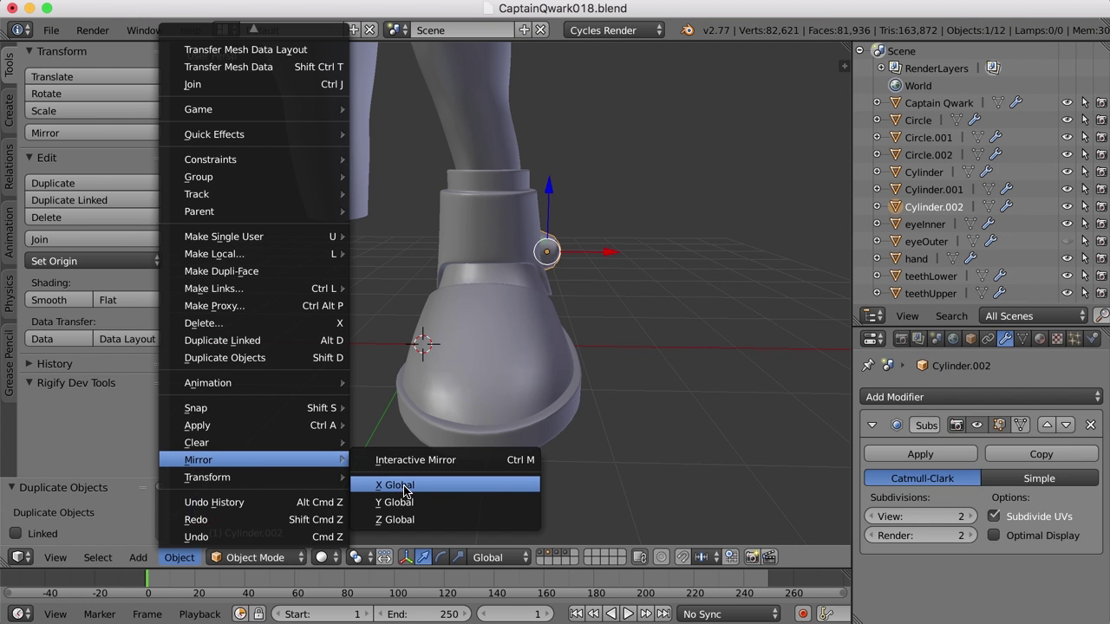
left_click(404, 488)
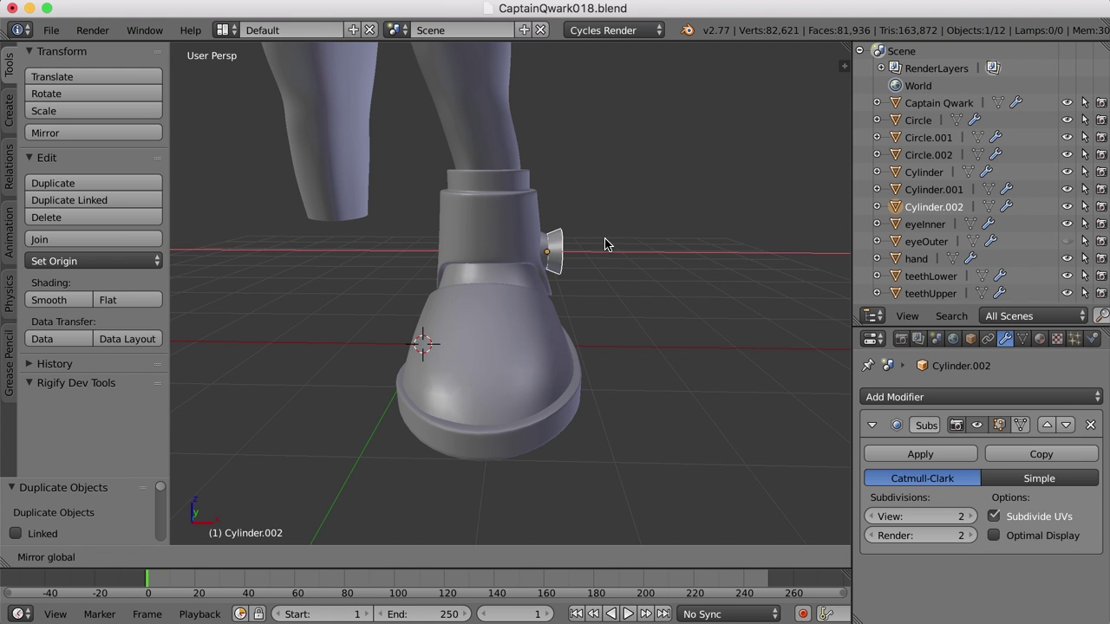
key("ctrl+m")
key("x")
key("Return")
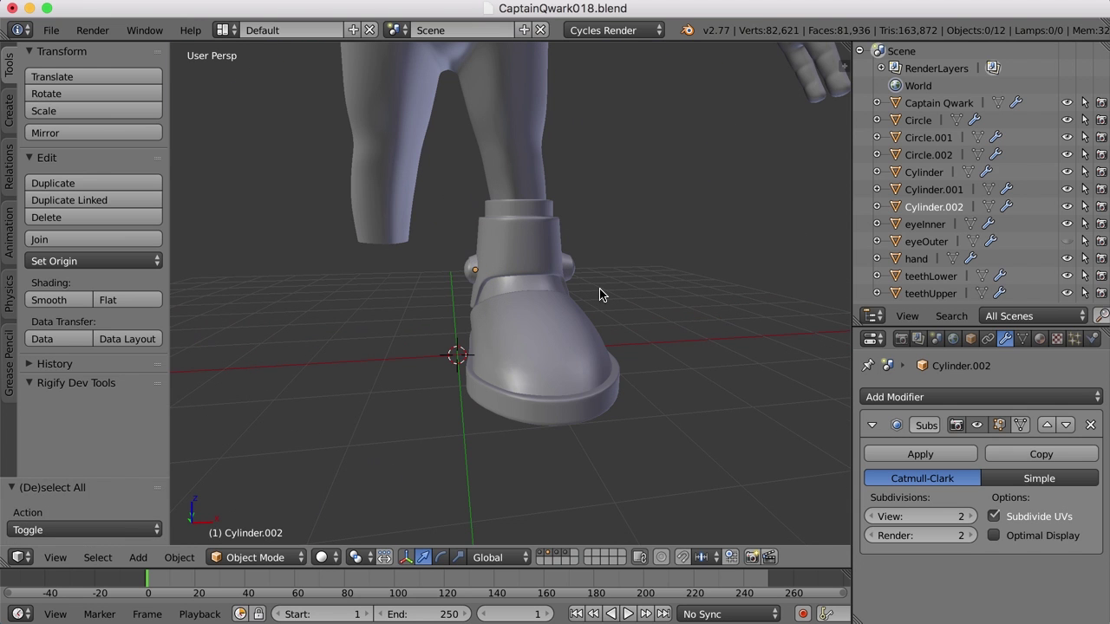
Join the ankle cylinder and knob into the shoe object Circle
right_click(530, 204)
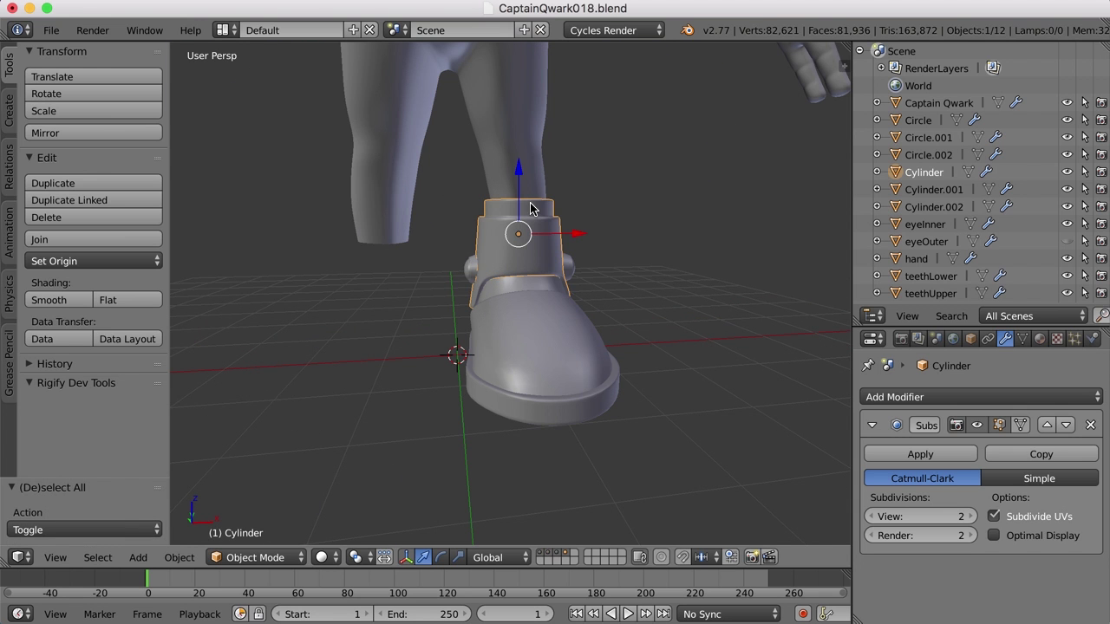
middle_click_drag(620, 298, 483, 299)
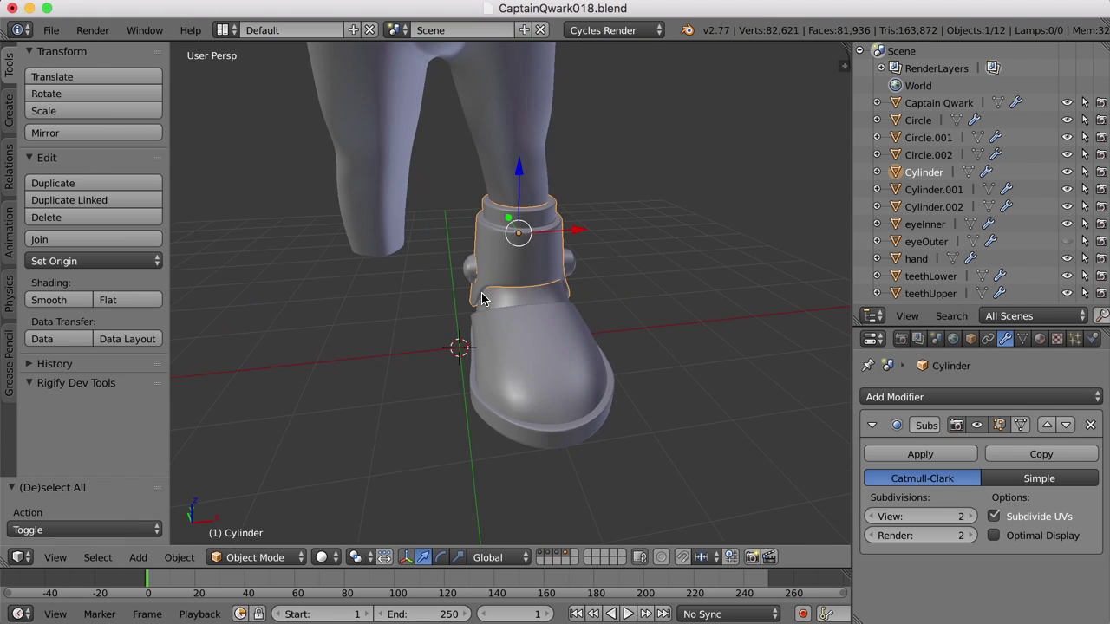
scroll(443, 273, "up", 3)
right_click(447, 265, "shift")
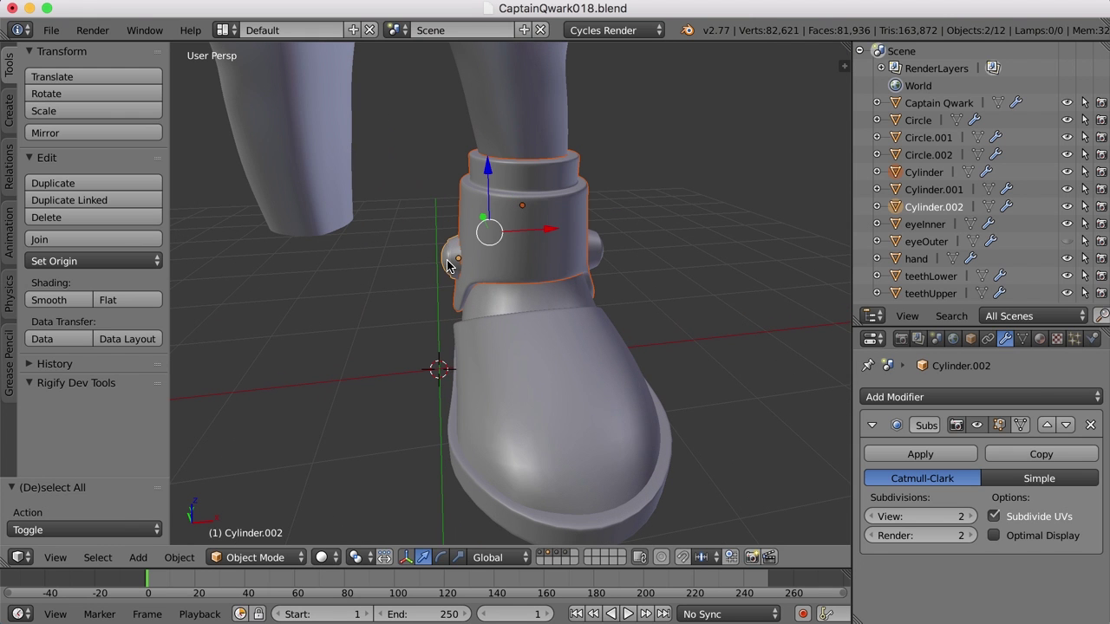
right_click(512, 321, "shift")
scroll(686, 440, "down", 3)
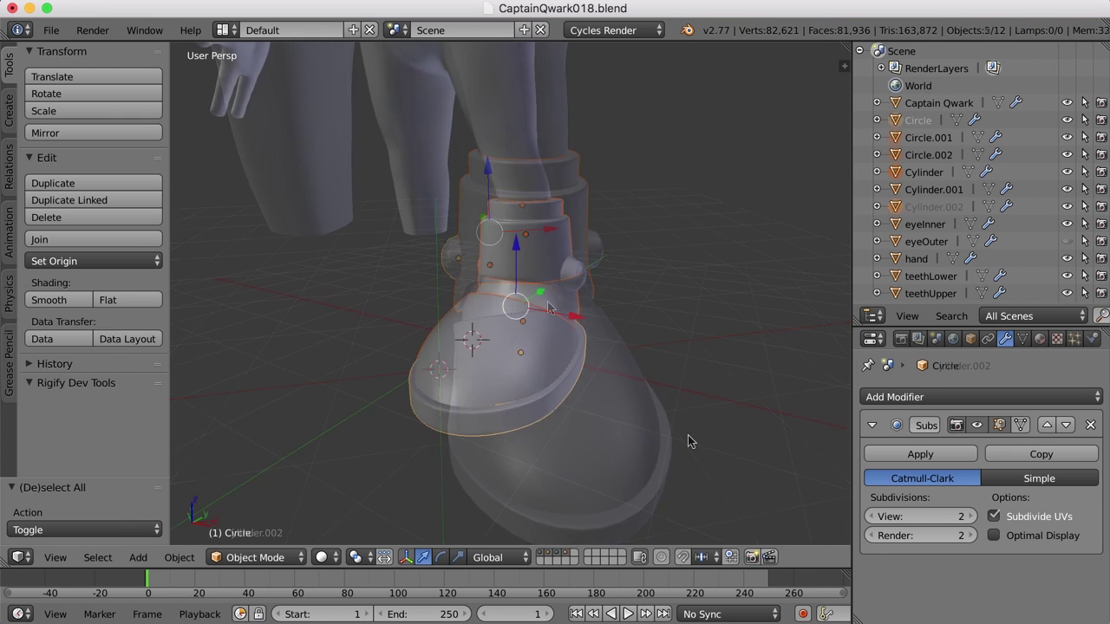
key("ctrl+j")
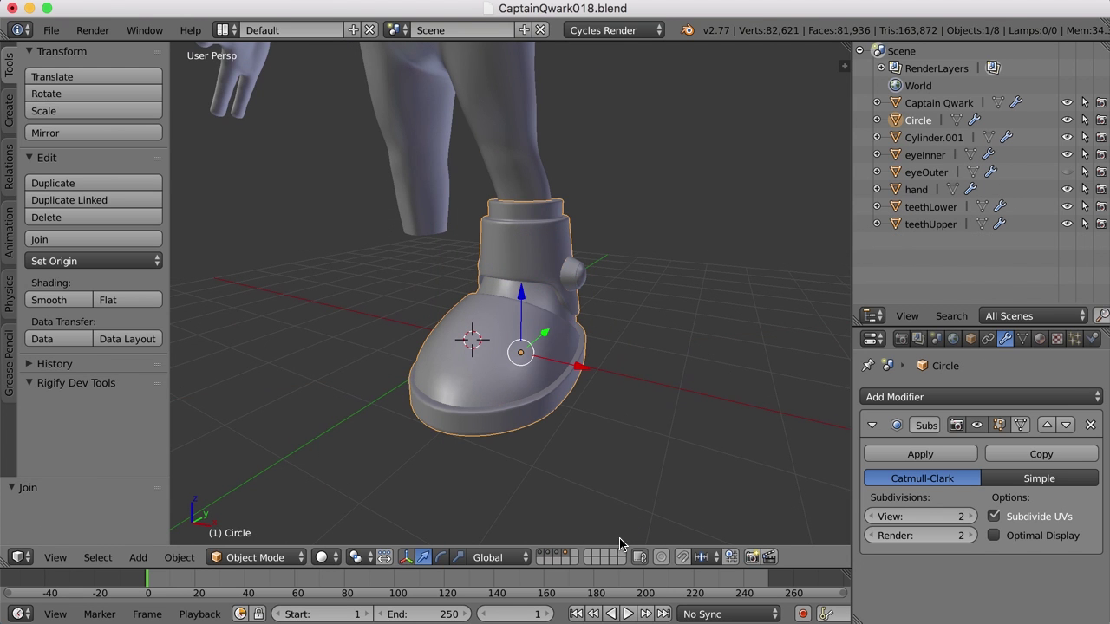
Move Circle's origin to the 3D cursor and show its transform values
middle_click_drag(532, 446, 593, 448)
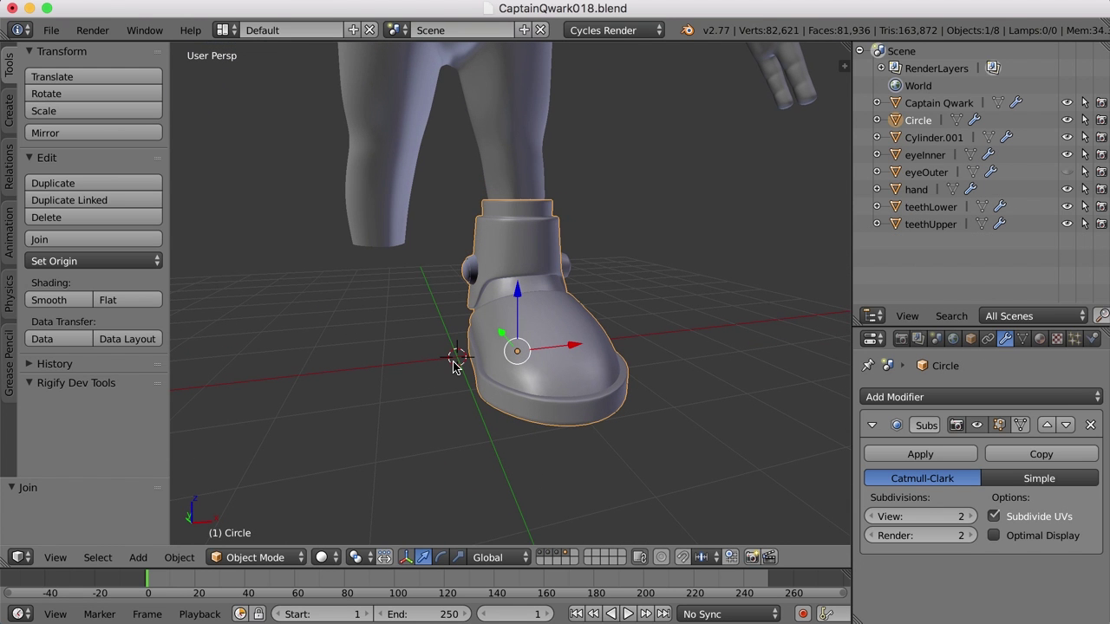
left_click(149, 261)
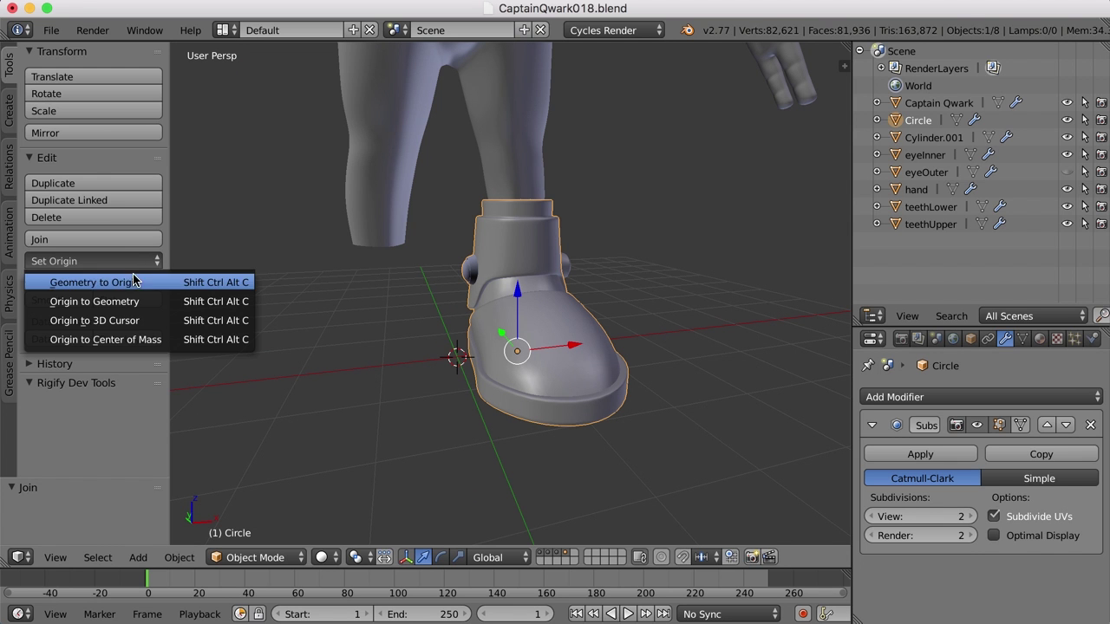
left_click(121, 320)
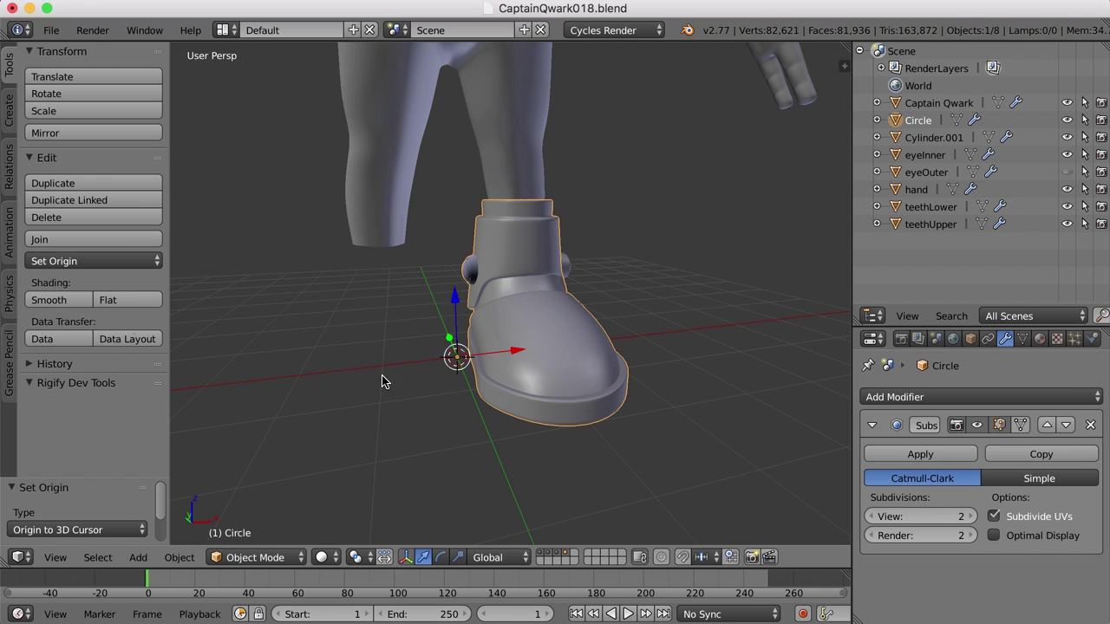
scroll(386, 382, "left", 10)
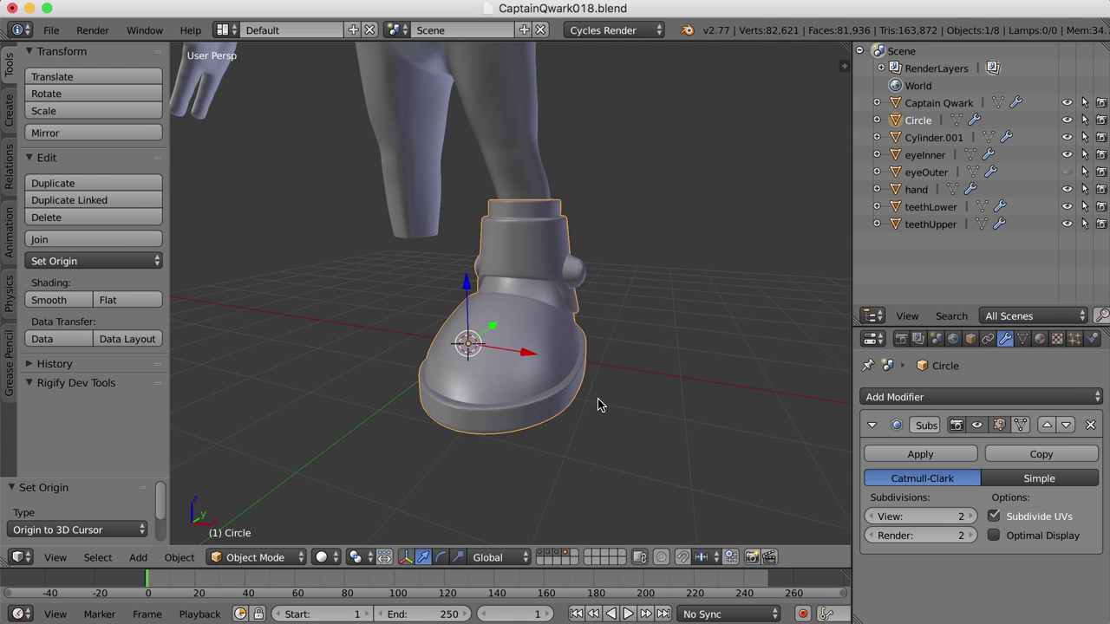
key("n")
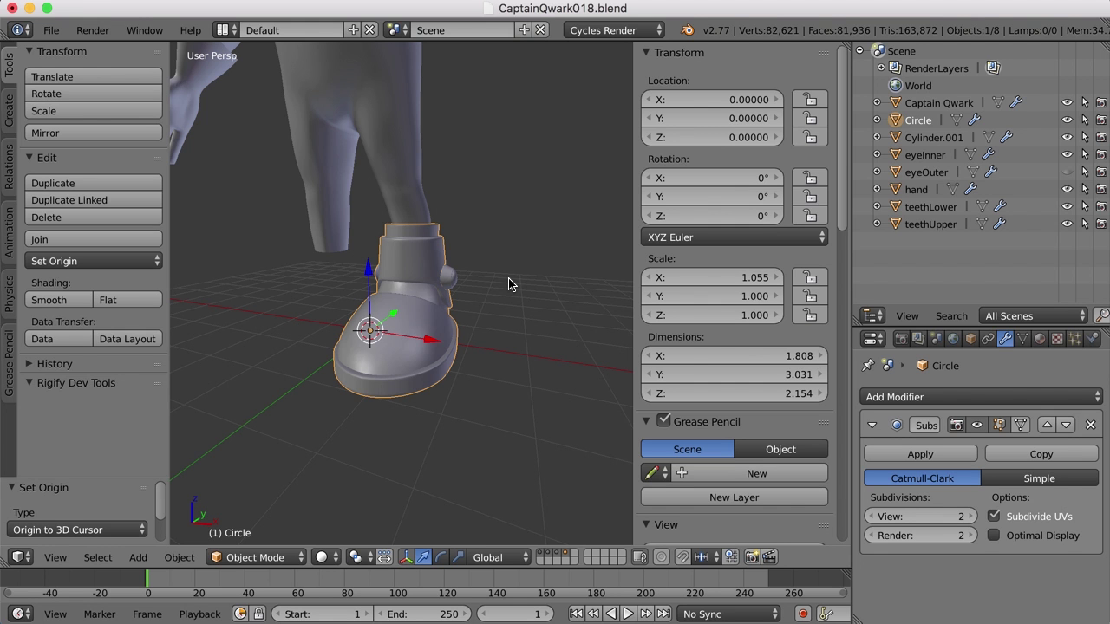
Apply the boot's rotation and scale and join the remaining Cylinder.001 into it
key("ctrl+a")
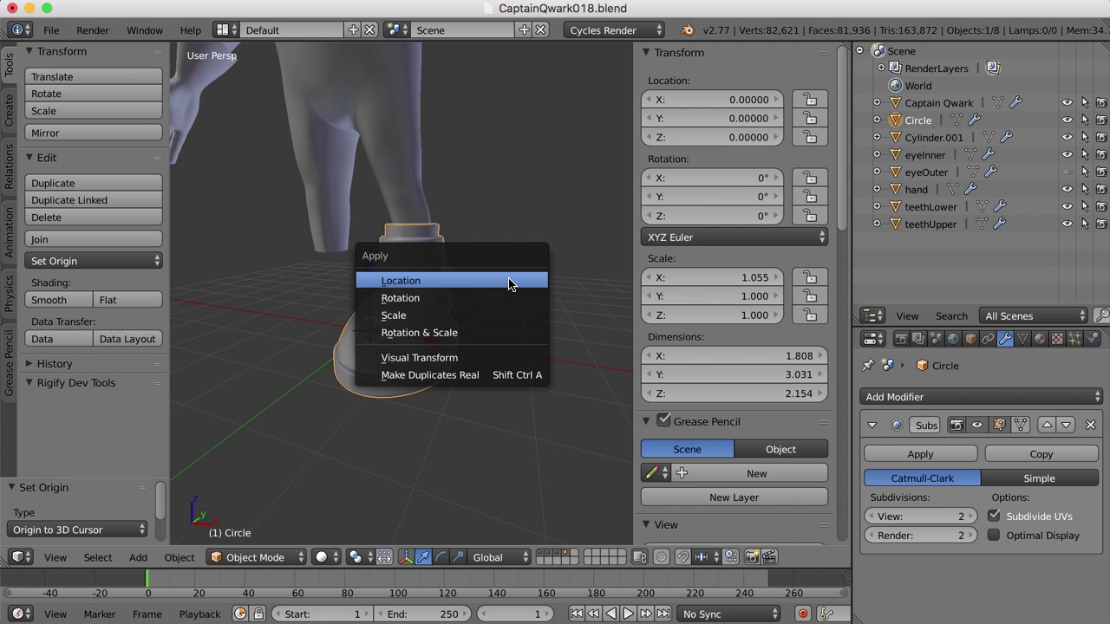
left_click(466, 335)
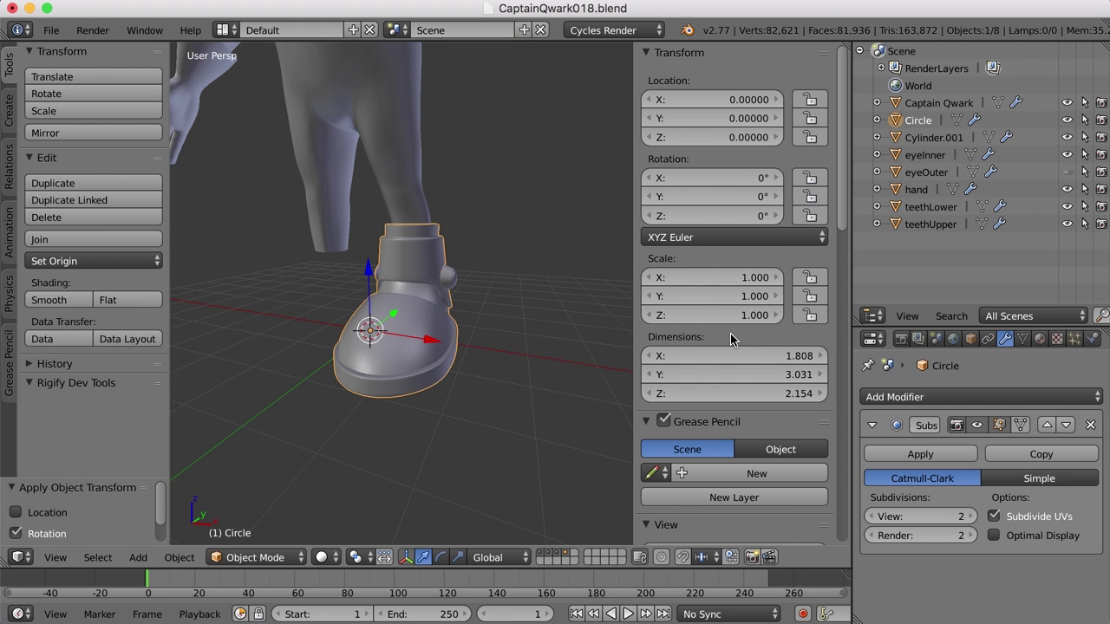
key("n")
key("ctrl+j")
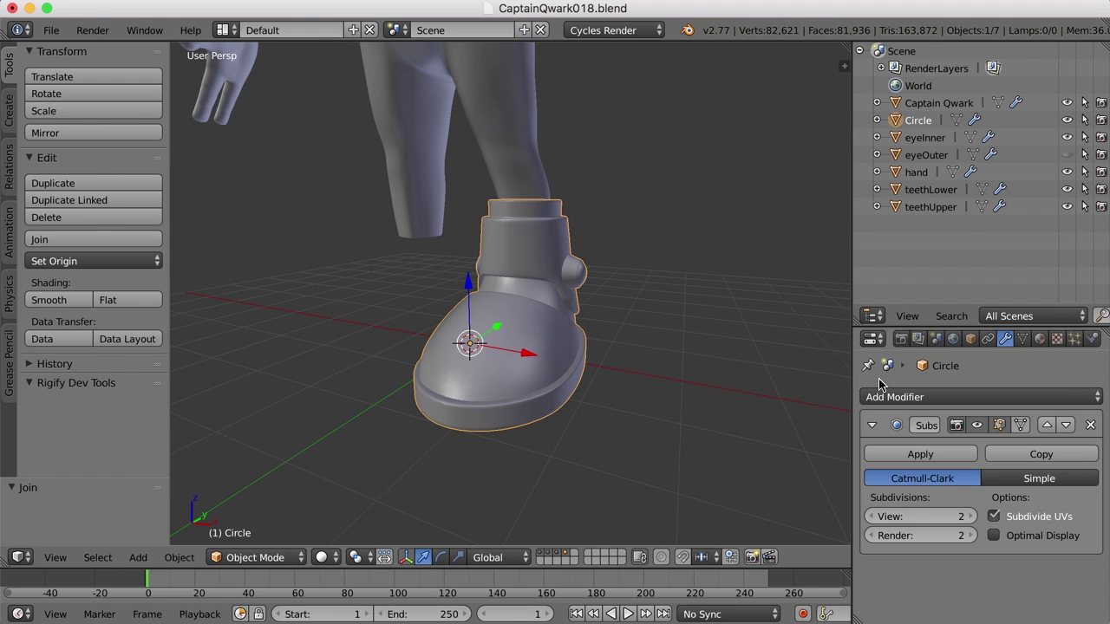
Add an X Mirror modifier for a second boot and collapse the Subdivision panel
left_click(908, 398)
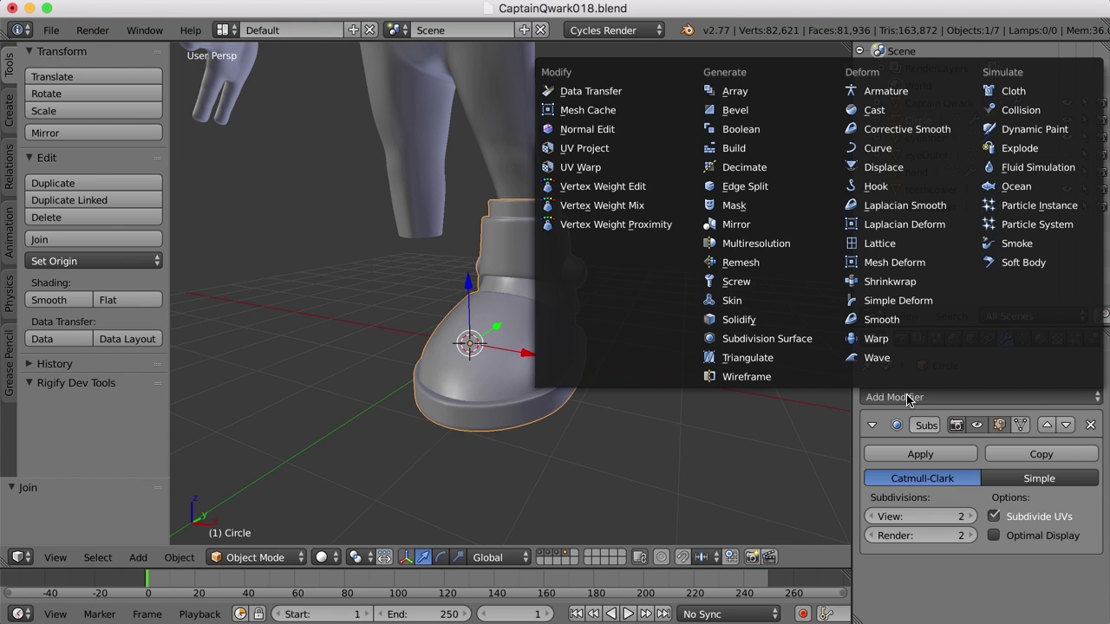
left_click(778, 227)
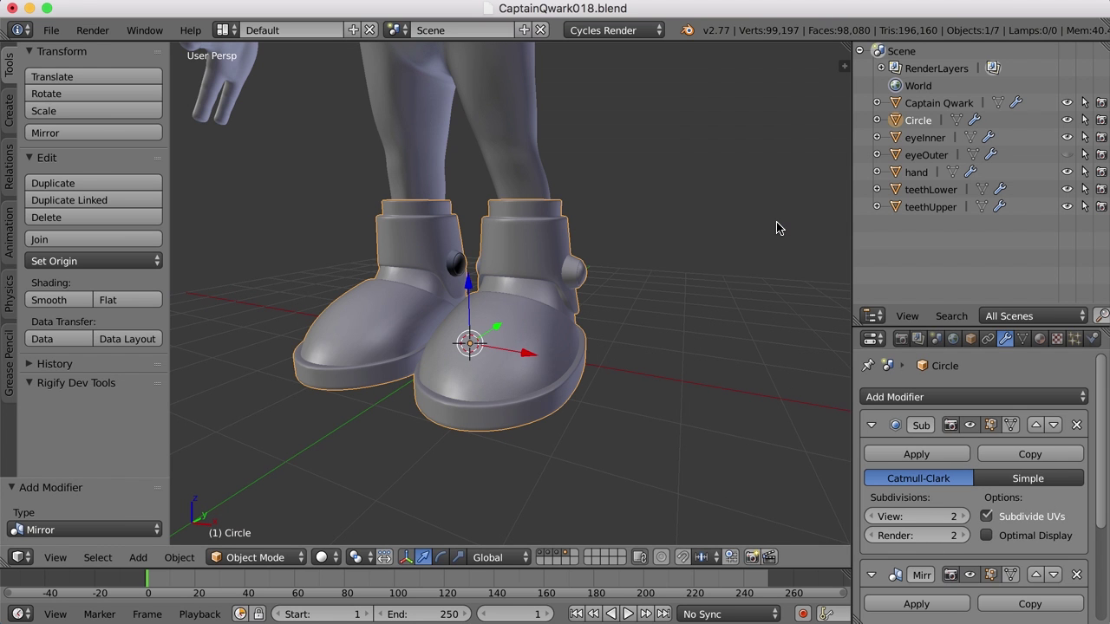
left_click(871, 425)
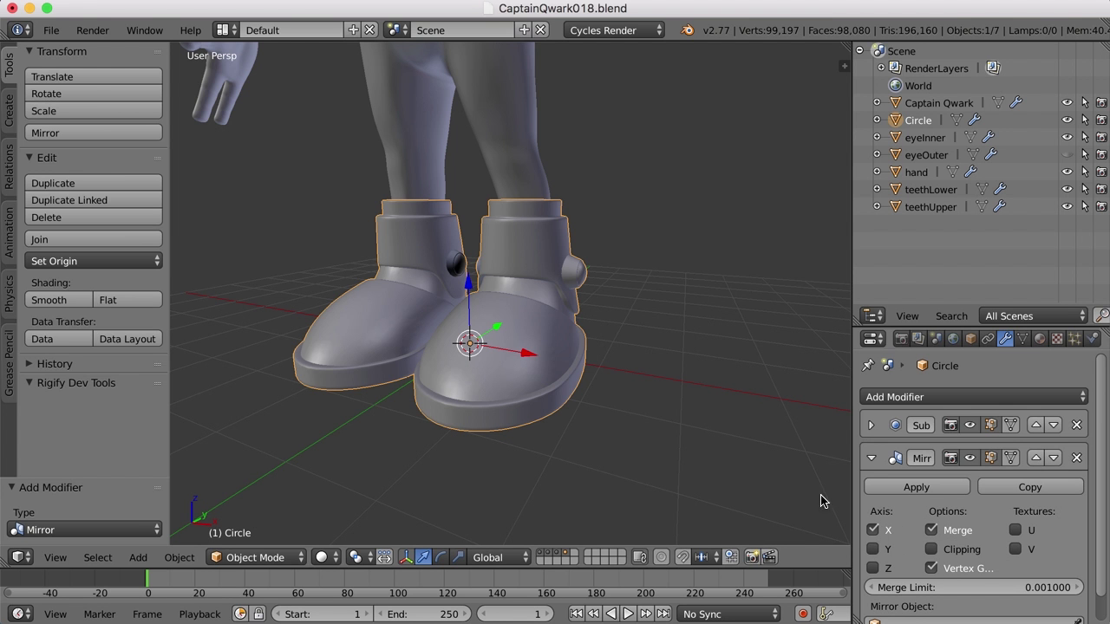
Select the ankle knob's linked mesh and recalculate its normals outward, then exit Edit Mode
middle_click_drag(627, 404, 485, 377)
scroll(544, 375, "up", 5)
scroll(485, 378, "down", 4)
middle_click_drag(607, 390, 662, 395)
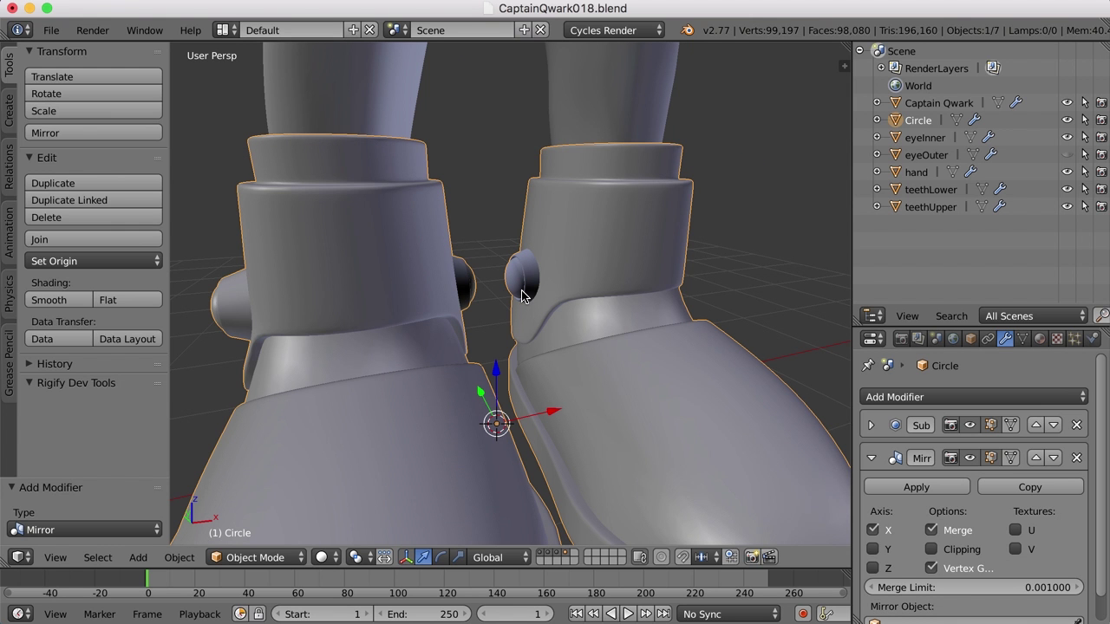
key("Tab")
scroll(525, 299, "up", 8)
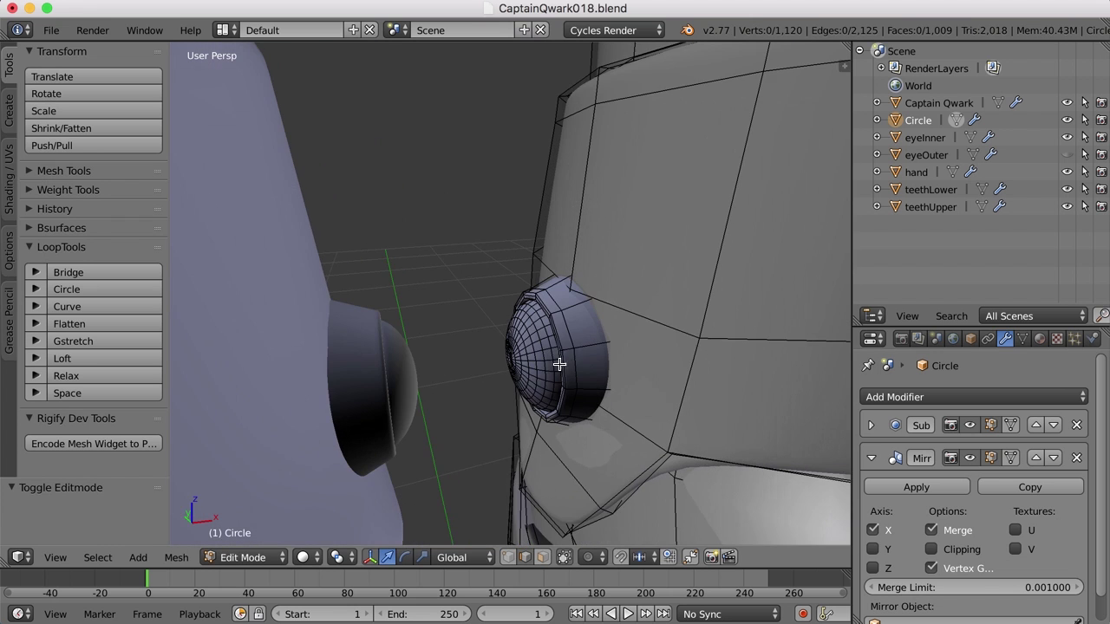
middle_click_drag(568, 341, 564, 348)
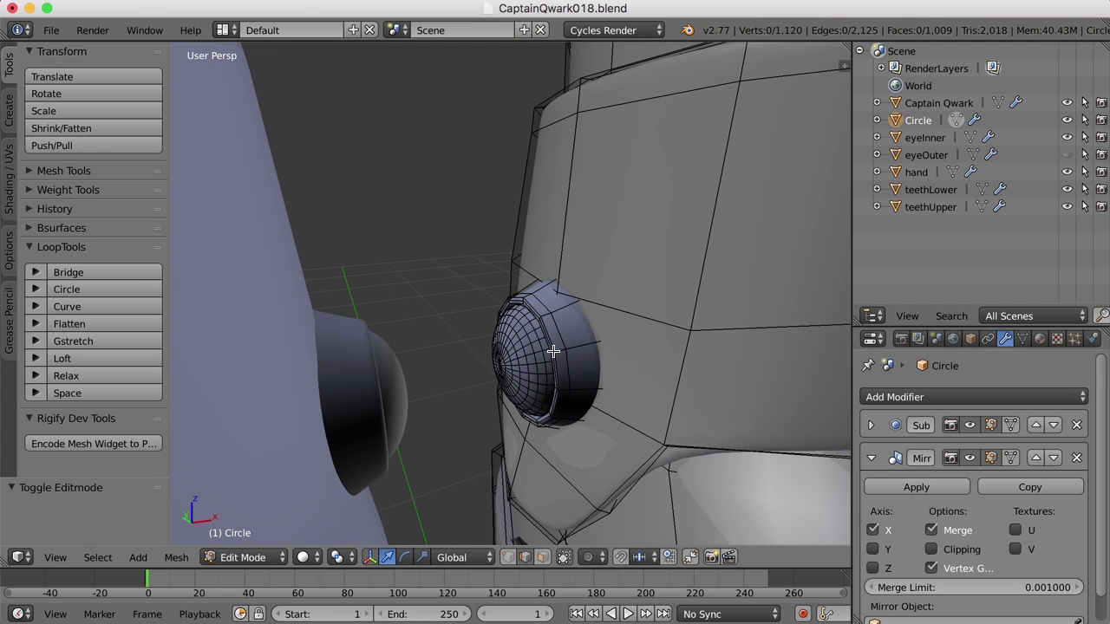
key("l")
key("l")
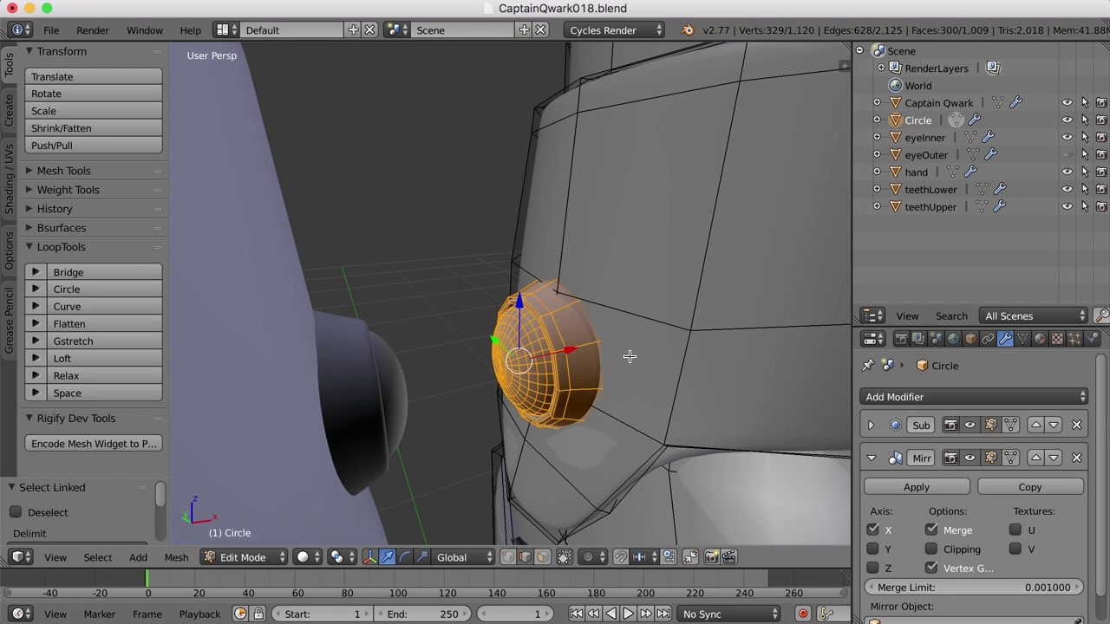
key("ctrl+n")
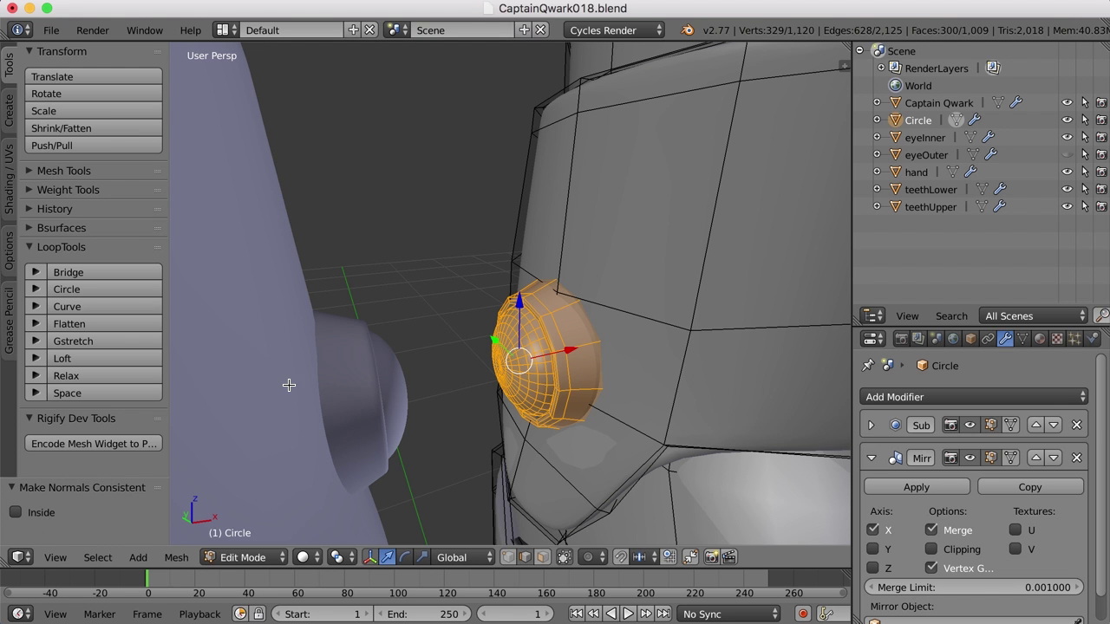
key("Tab")
scroll(497, 387, "down", 3)
scroll(616, 353, "down", 5)
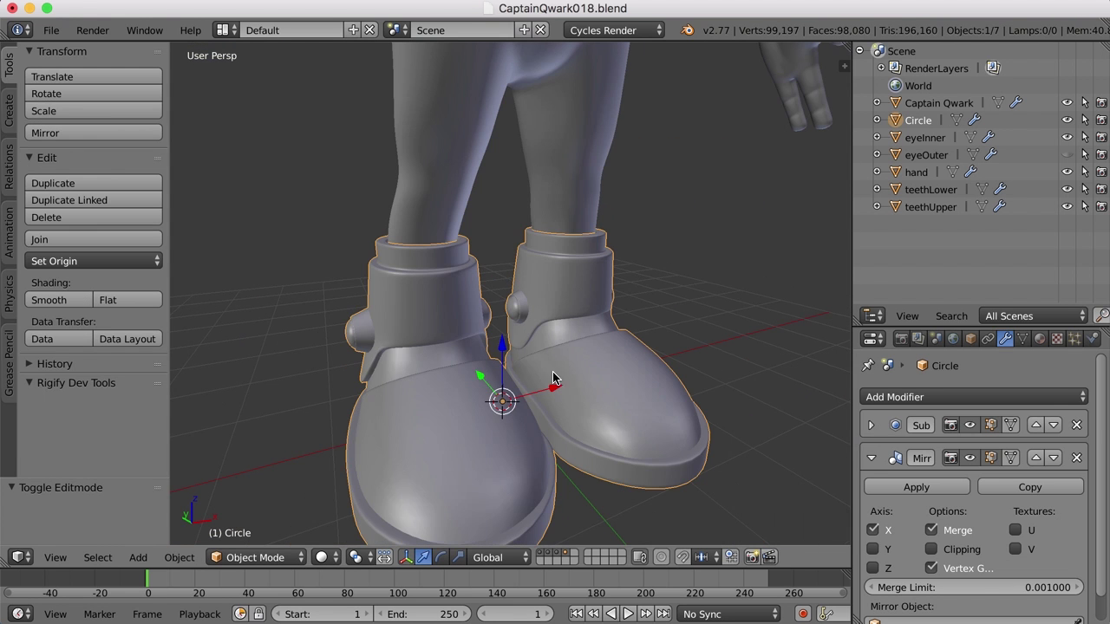
middle_click_drag(617, 353, 565, 352)
scroll(566, 351, "down", 3)
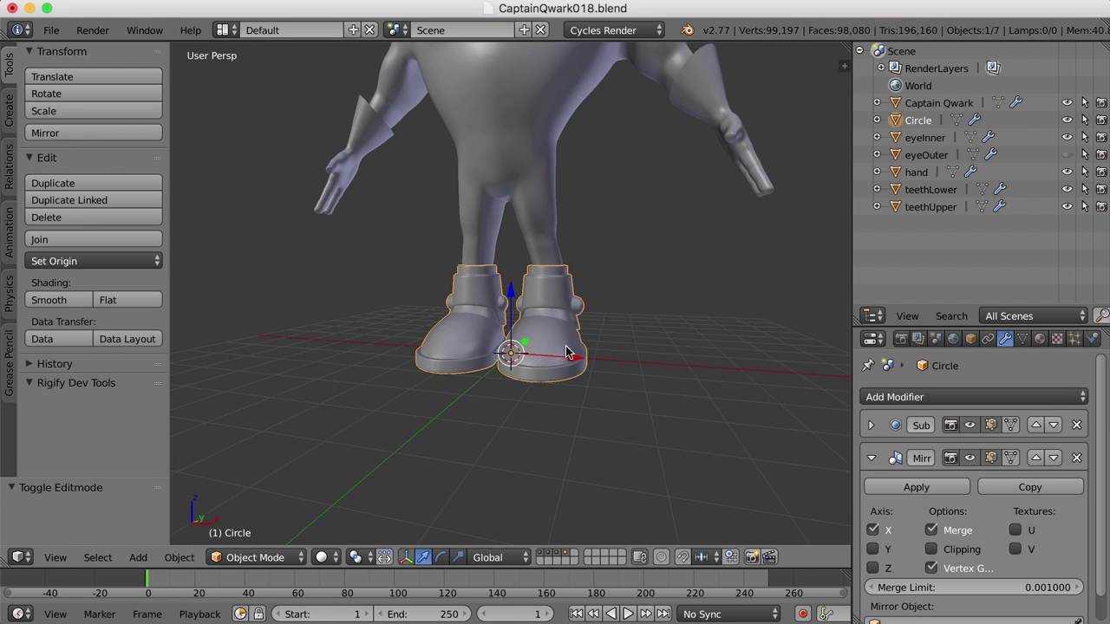
key("a")
scroll(669, 460, "down", 3)
scroll(669, 464, "down", 3)
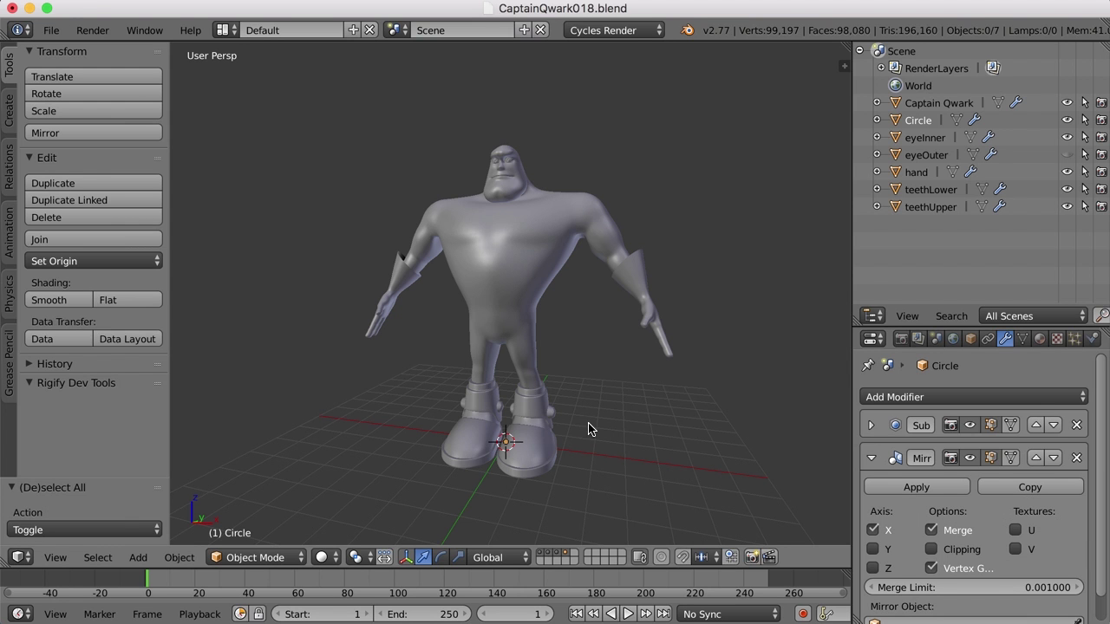
middle_click_drag(641, 446, 620, 431)
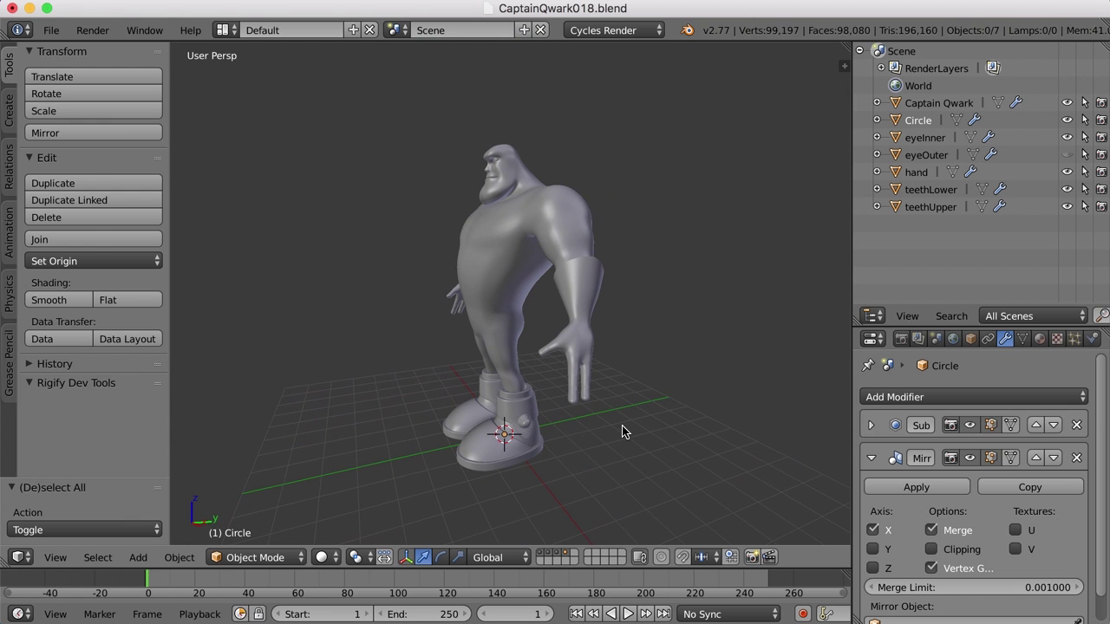
mouse_move(539, 431)
middle_mouse_down()
mouse_move(531, 434)
mouse_move(587, 442)
mouse_move(555, 438)
middle_mouse_up()
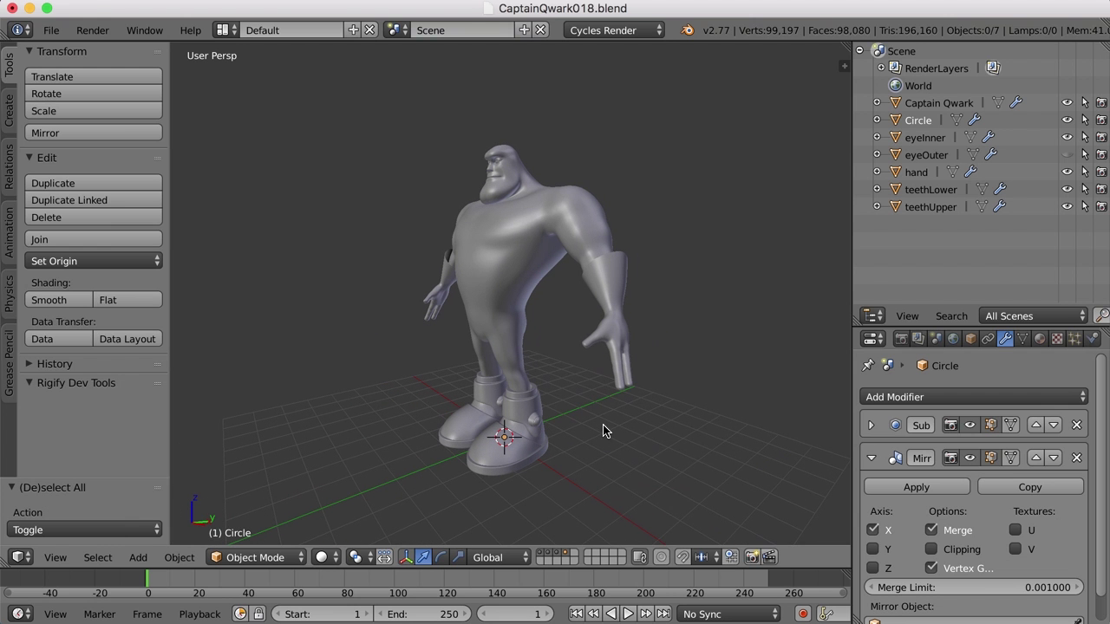
middle_click_drag(561, 428, 609, 443)
scroll(607, 439, "up", 2)
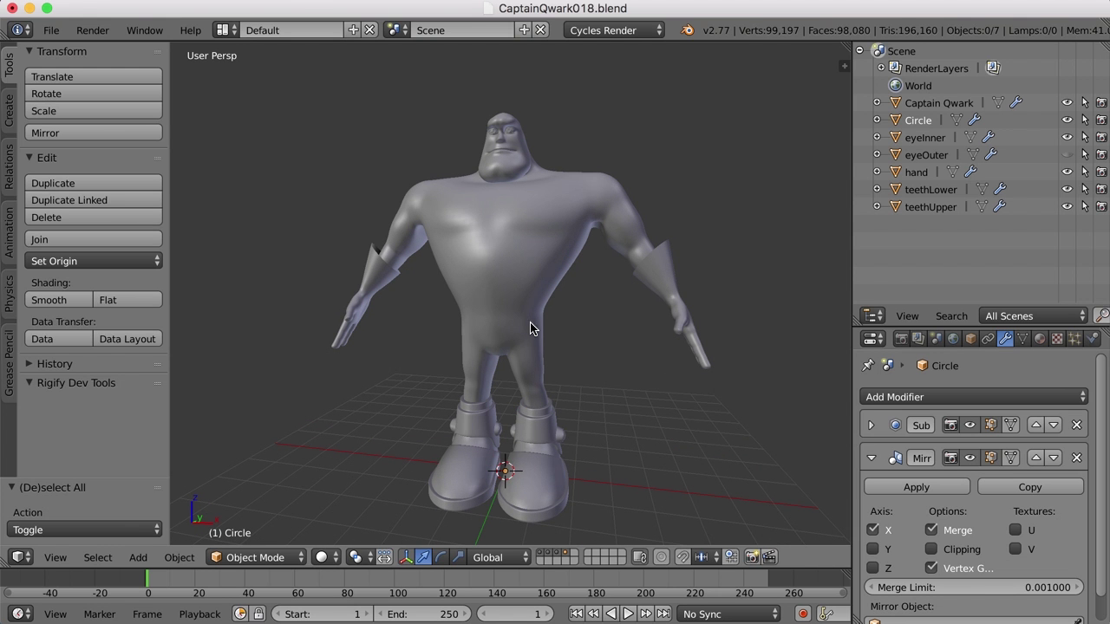
Frame the belt in orthographic front view with textured reference colours
key("KP_1")
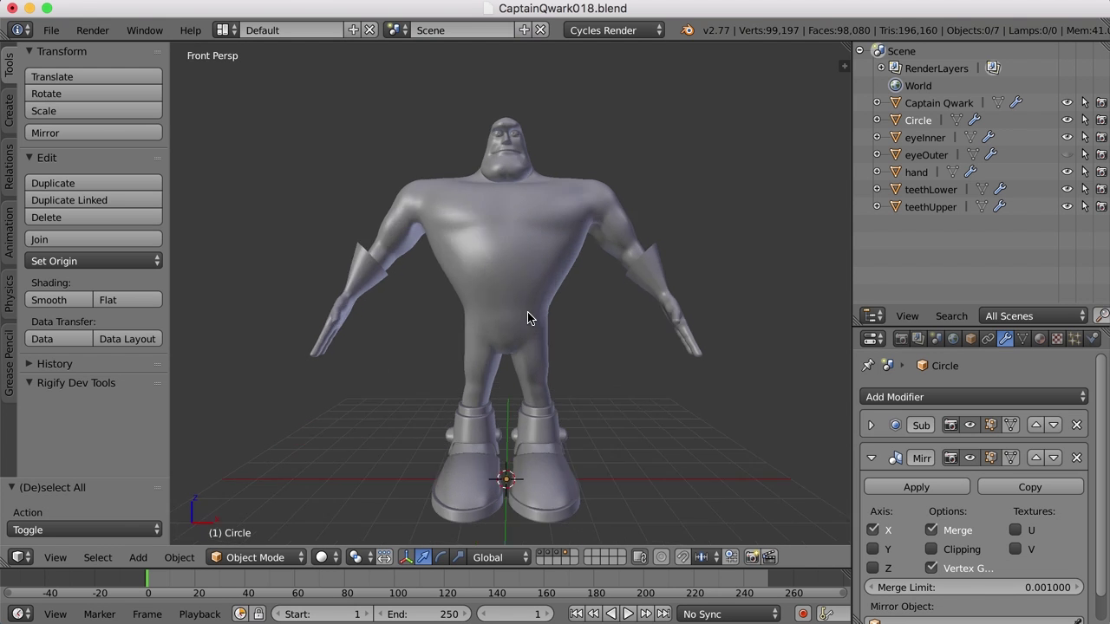
key("KP_5")
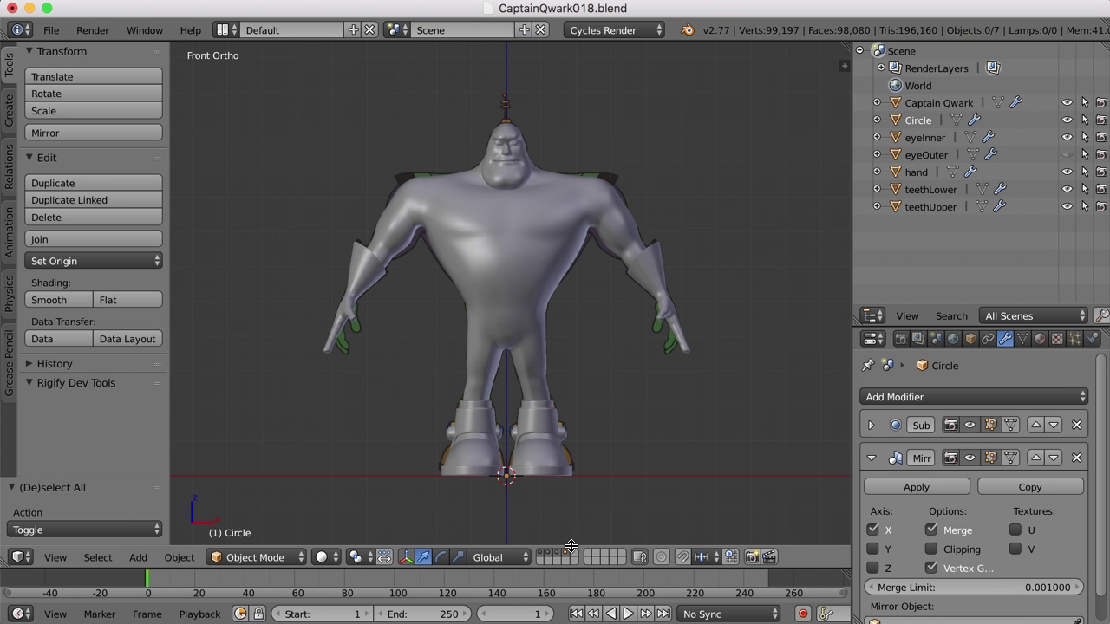
key("shift+z")
scroll(581, 446, "up", 4)
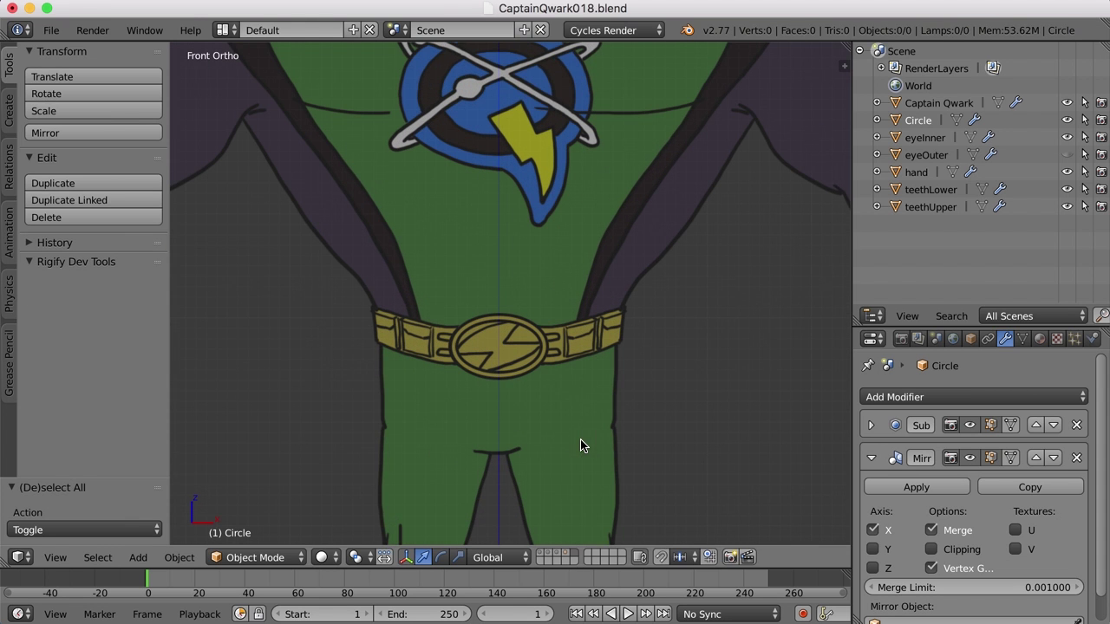
scroll(630, 382, "up", 2)
scroll(630, 382, "down", 1, "shift")
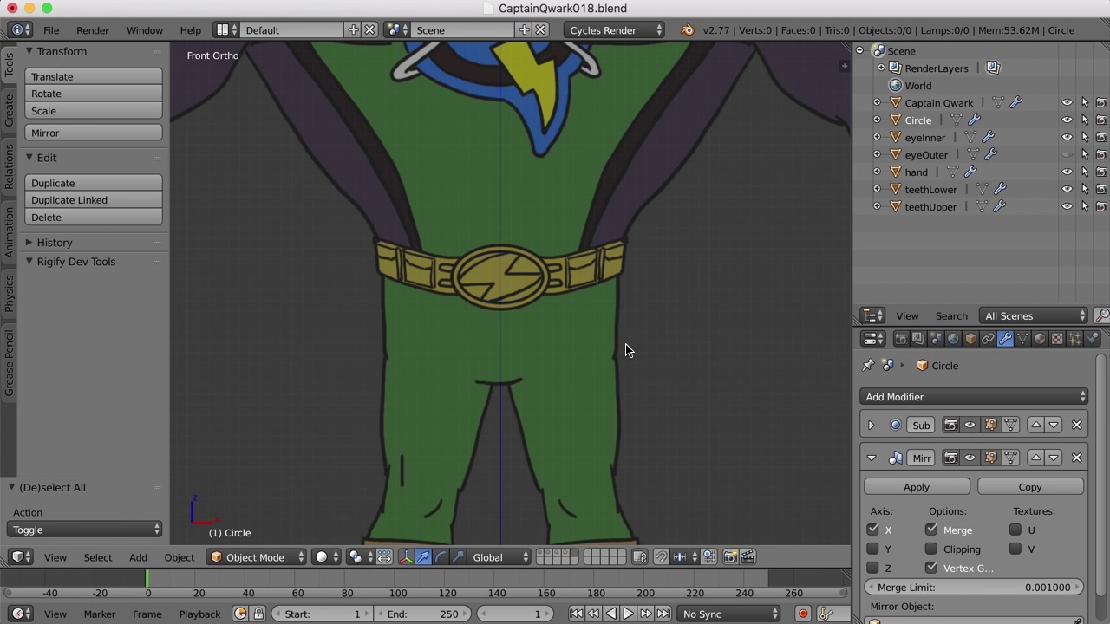
Start the Screencast Keys display from the sidebar, then hide the sidebar
key("n")
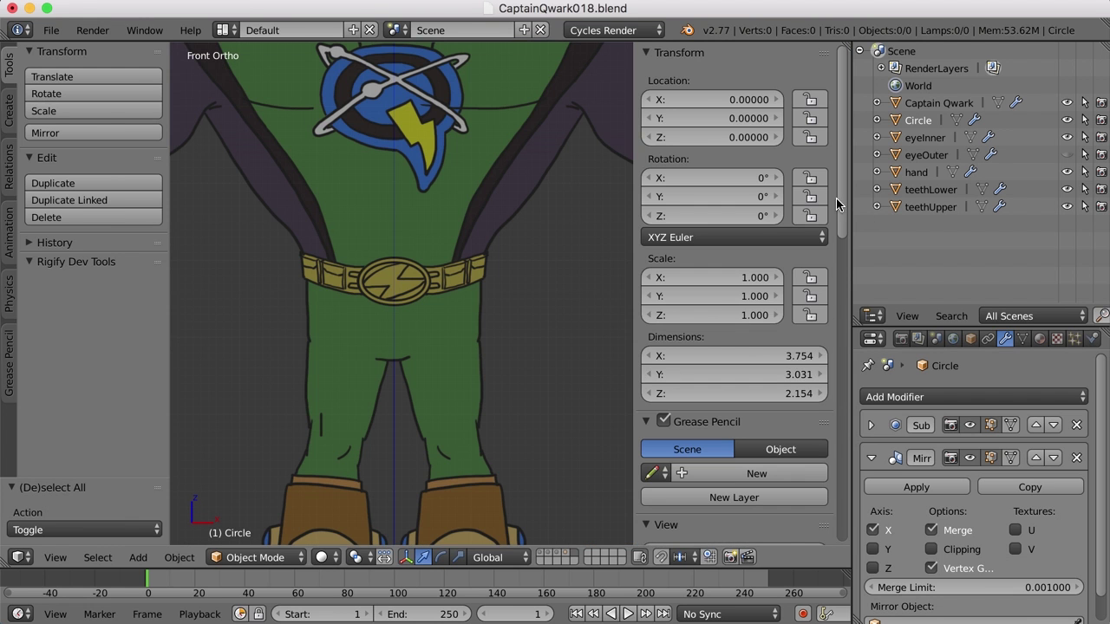
left_click_drag(838, 203, 839, 503)
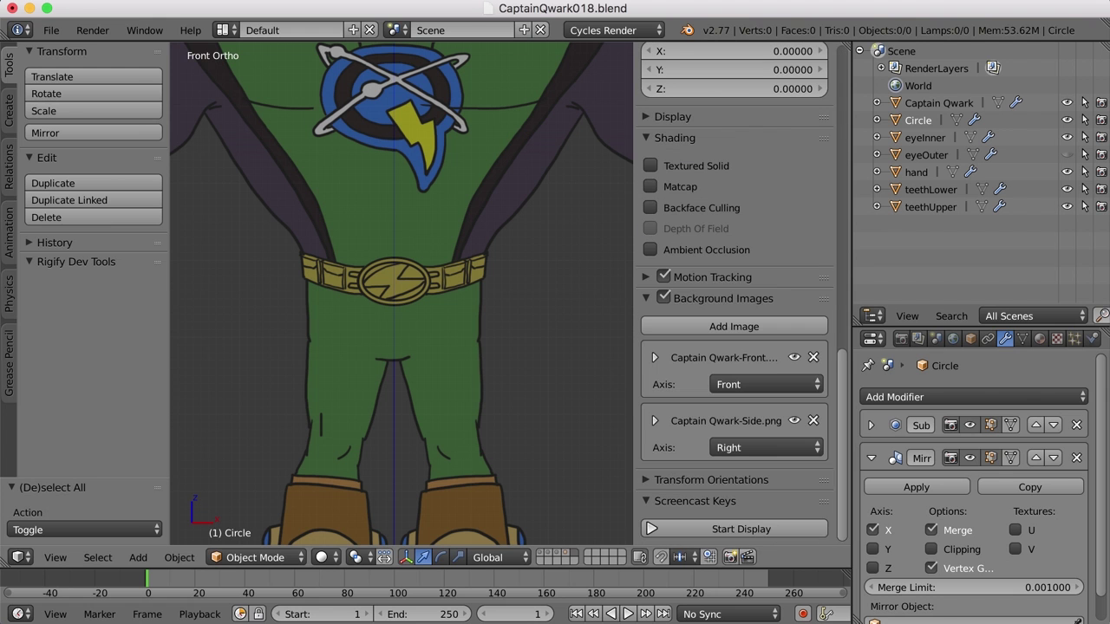
left_click(765, 531)
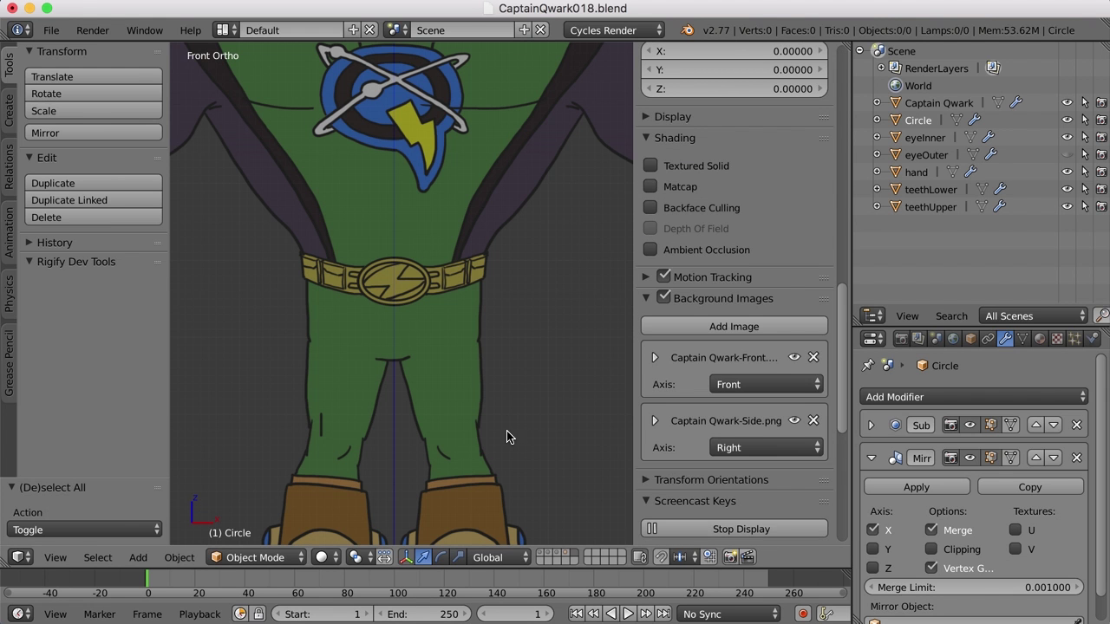
key("n")
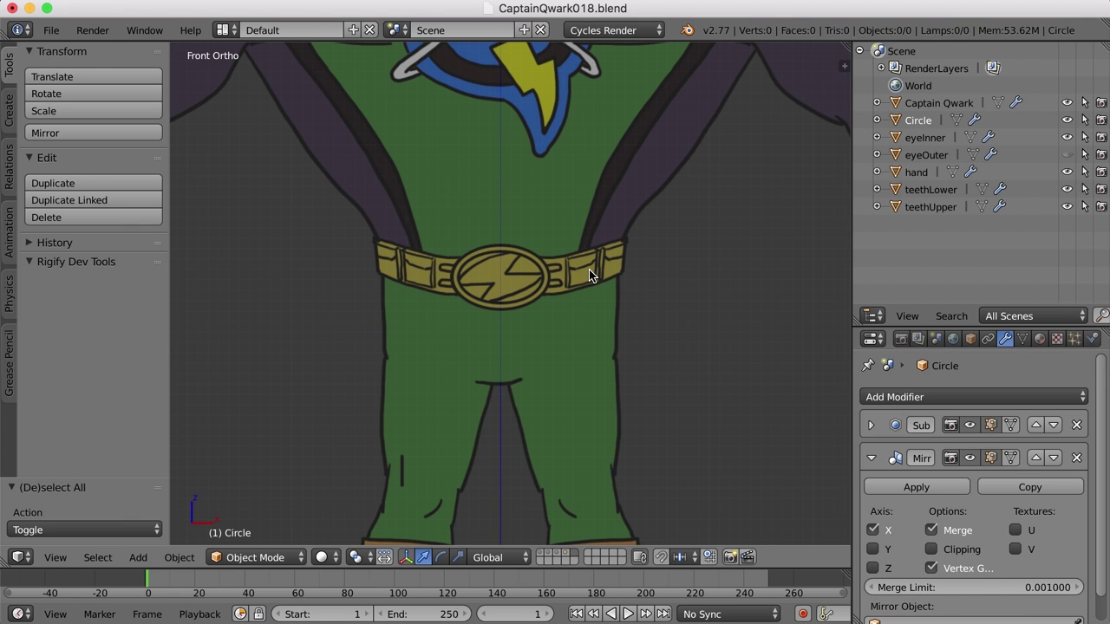
Show the body's layer and open the Captain Qwark mesh in Edit Mode
left_click(541, 558)
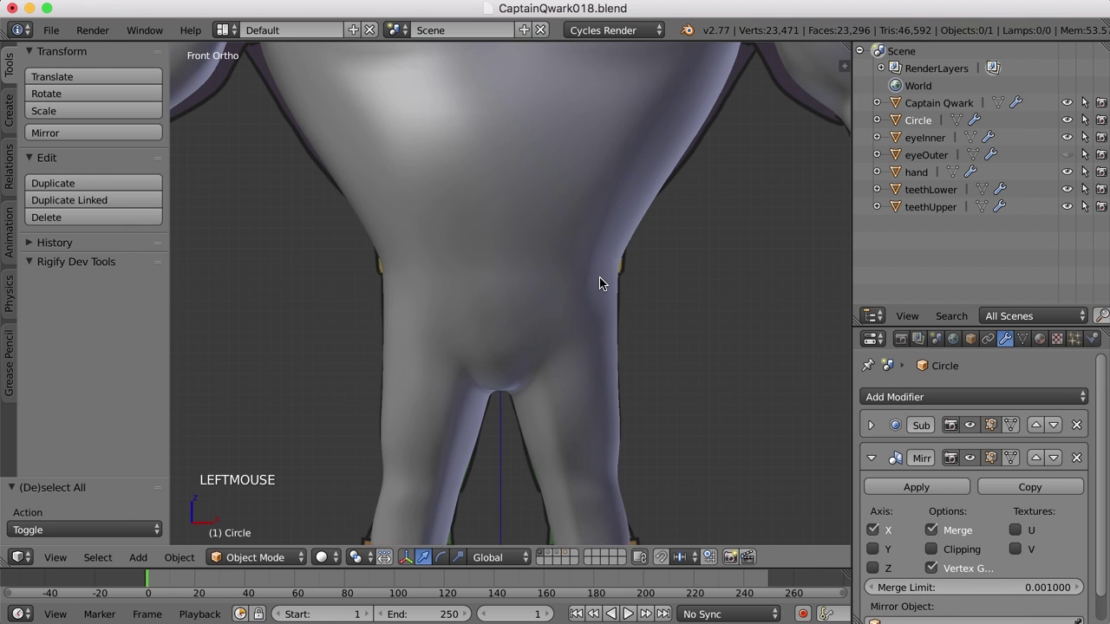
key("z")
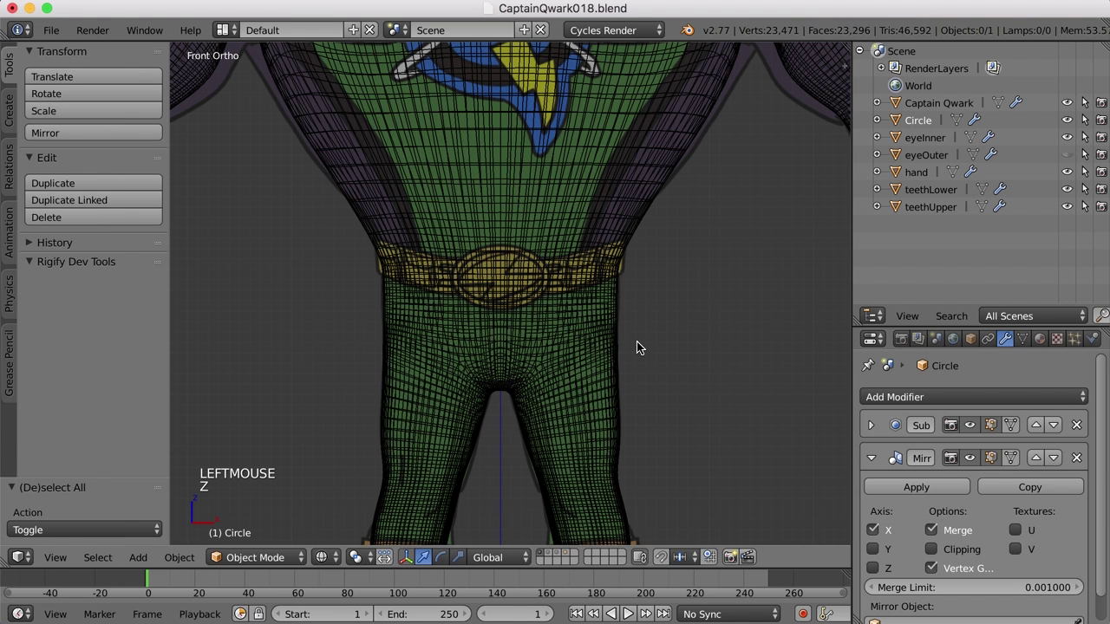
key("Tab")
key("Tab")
right_click(619, 342)
key("Tab")
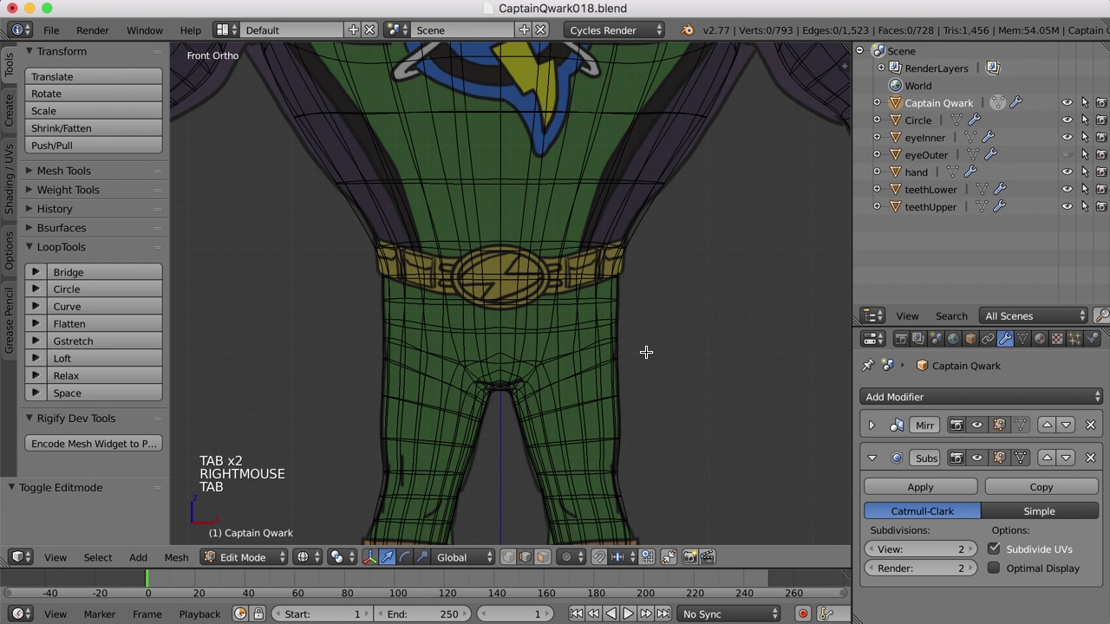
scroll(645, 352, "up", 2)
mouse_move(684, 324)
middle_mouse_down("shift")
mouse_move(689, 347)
mouse_move(664, 327)
middle_mouse_up("shift")
key("z")
Switch to face mode and select the waist face loop where the belt sits
key("ctrl+Tab")
left_click(497, 290)
right_click(497, 266, "alt")
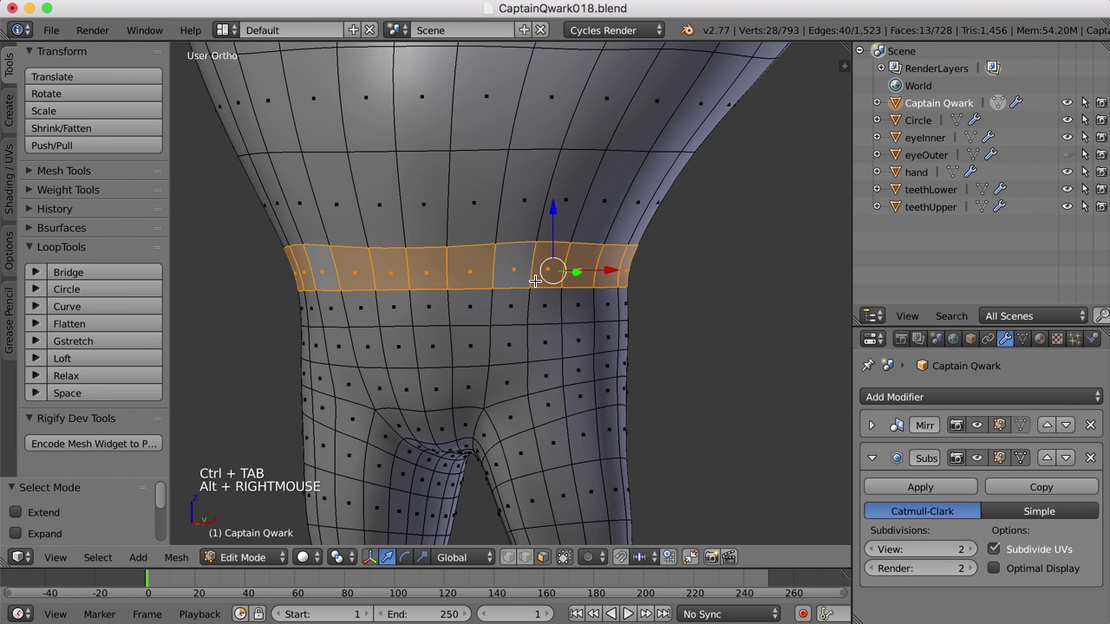
key("KP_1")
key("z")
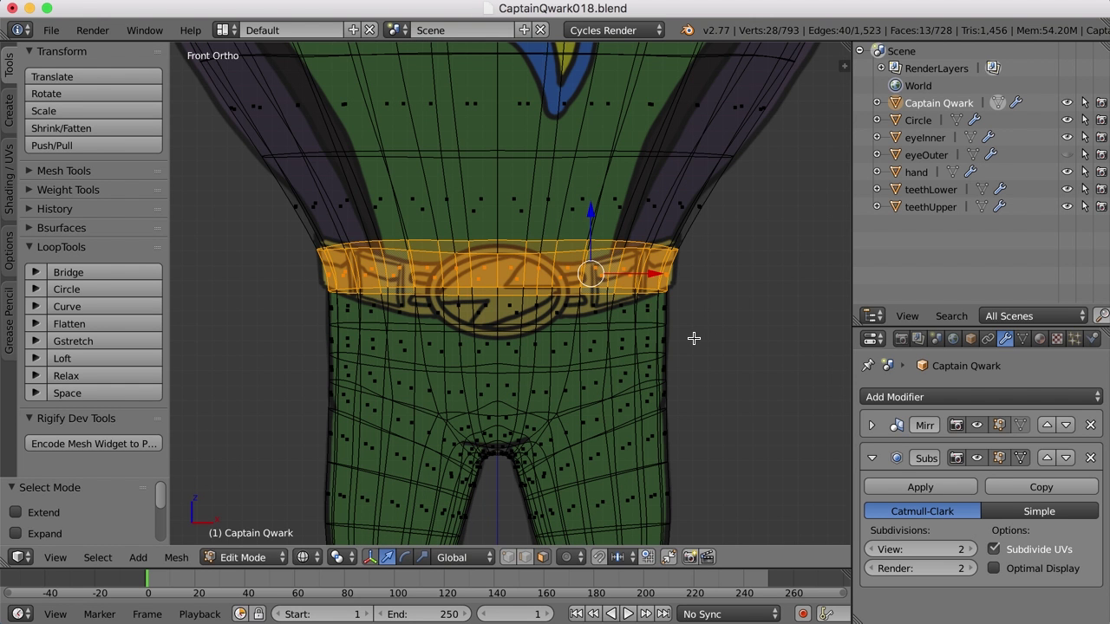
key("z")
middle_click_drag(735, 331, 705, 339)
Duplicate the 13-face waist ring in place and scale the copy up 1.111 into a belt band
scroll(698, 341, "down", 2)
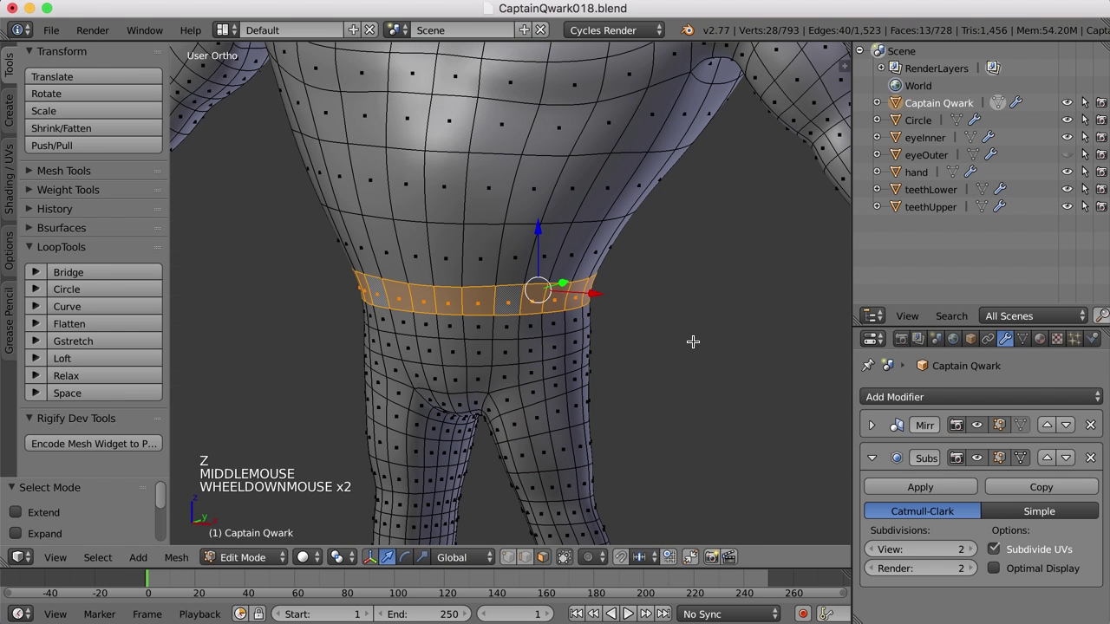
key("shift+d")
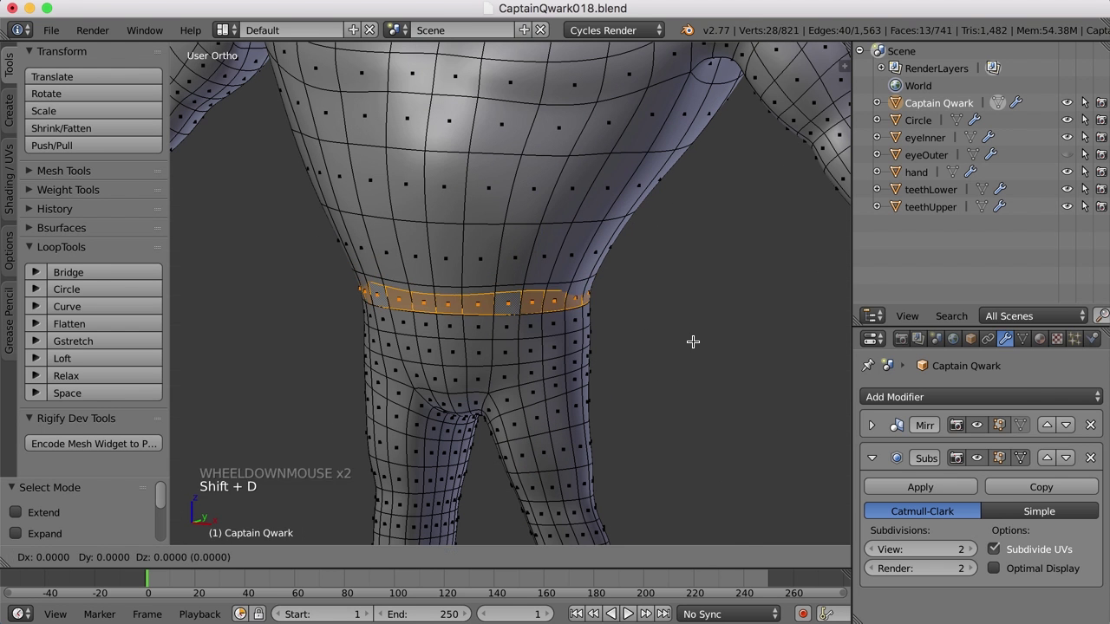
right_click(693, 342)
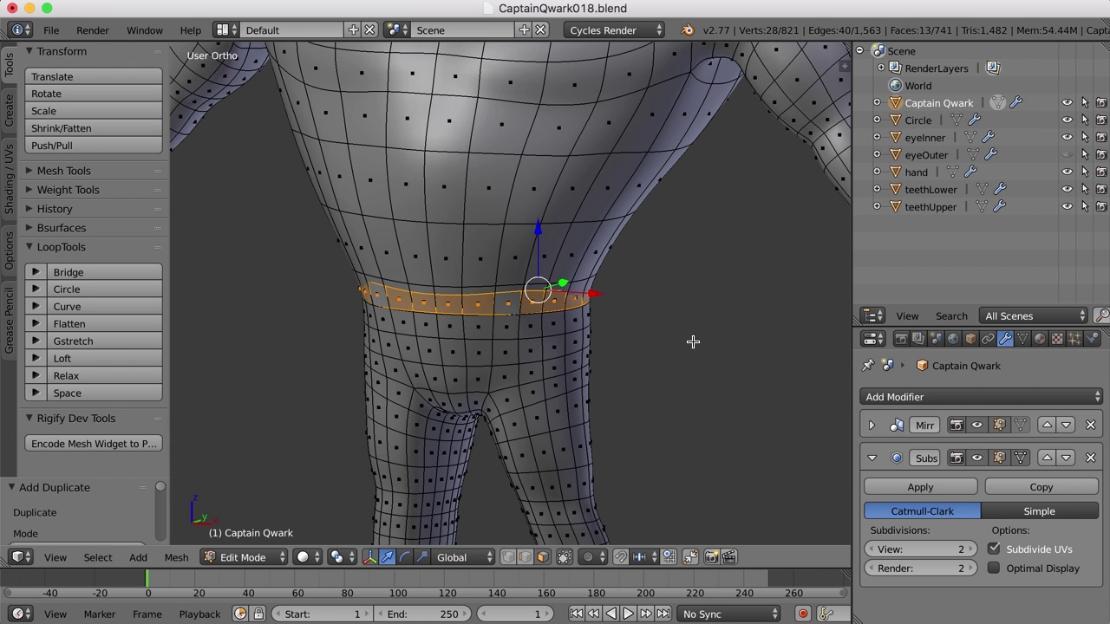
key("s")
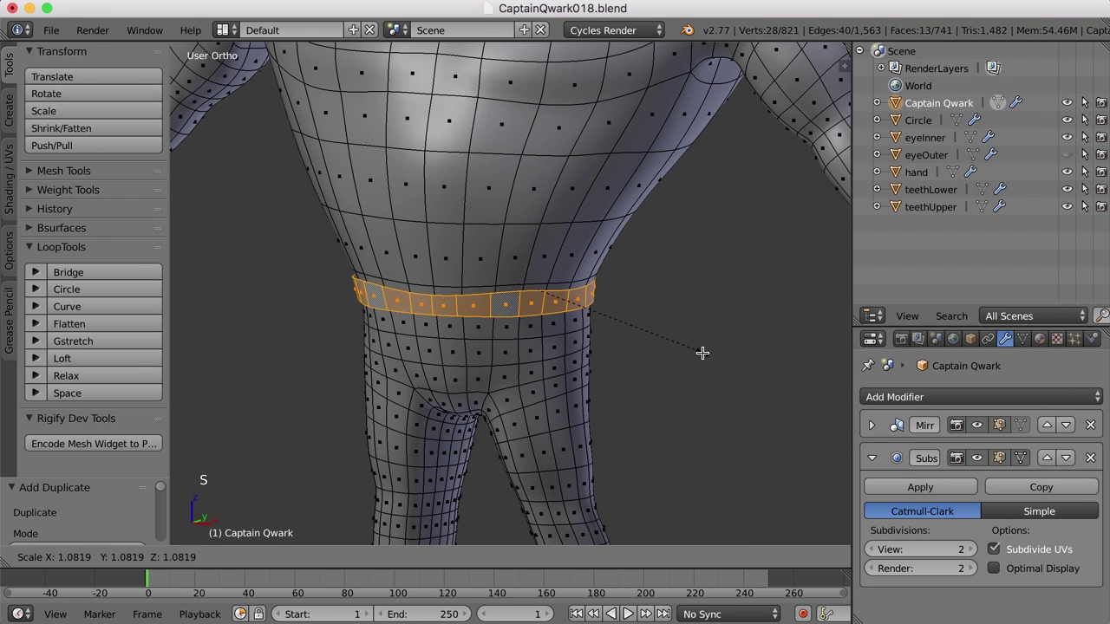
left_click(706, 354)
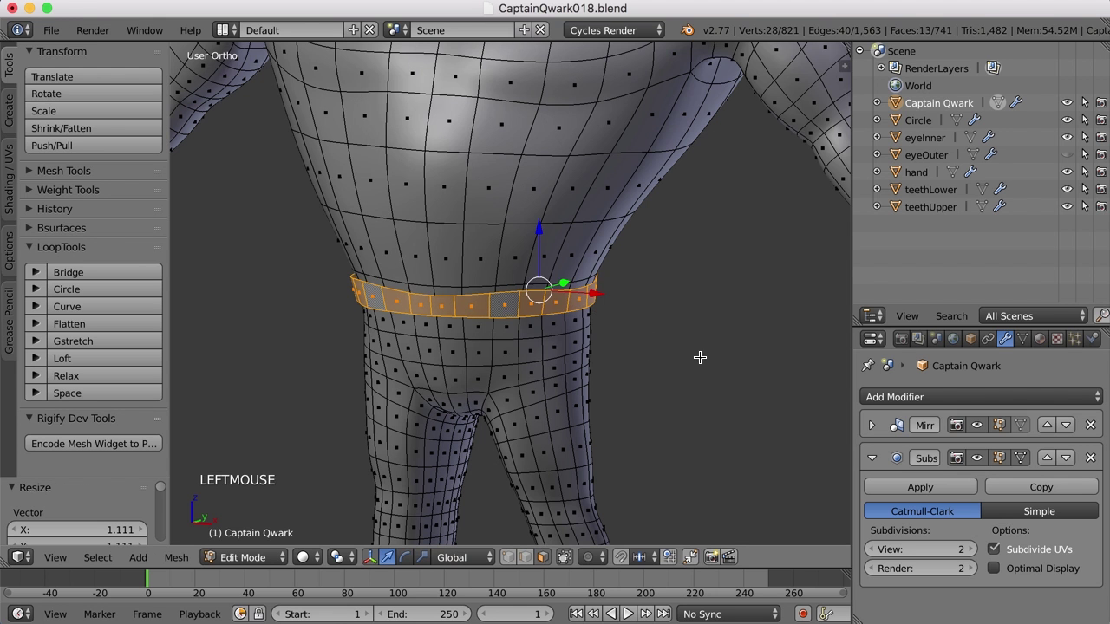
middle_click_drag(447, 348, 551, 349)
scroll(544, 352, "up", 3)
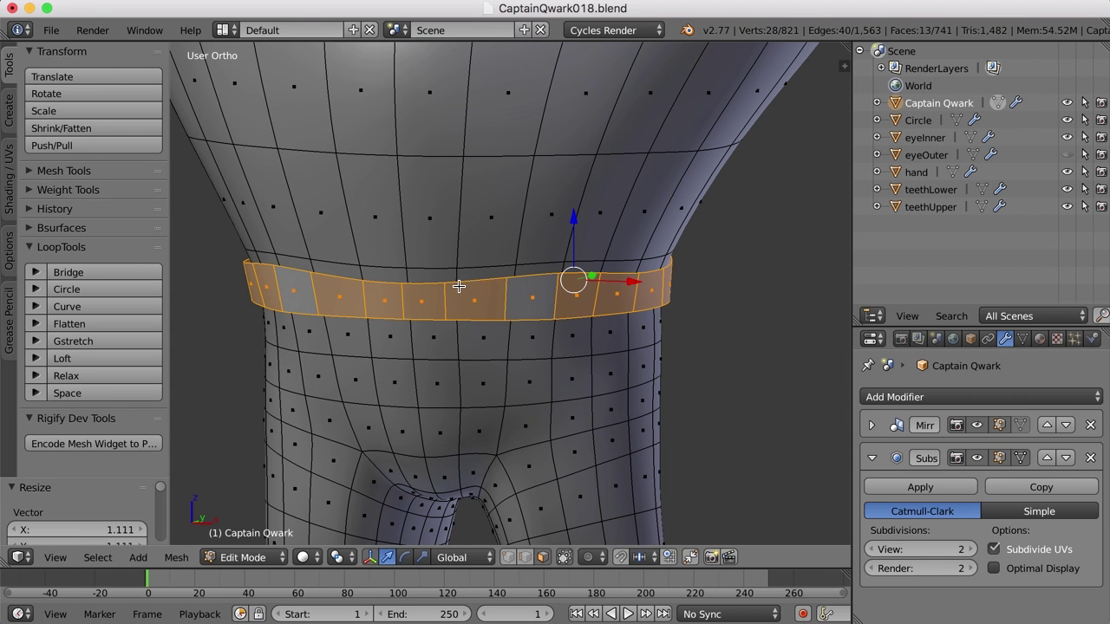
key("ctrl+Tab")
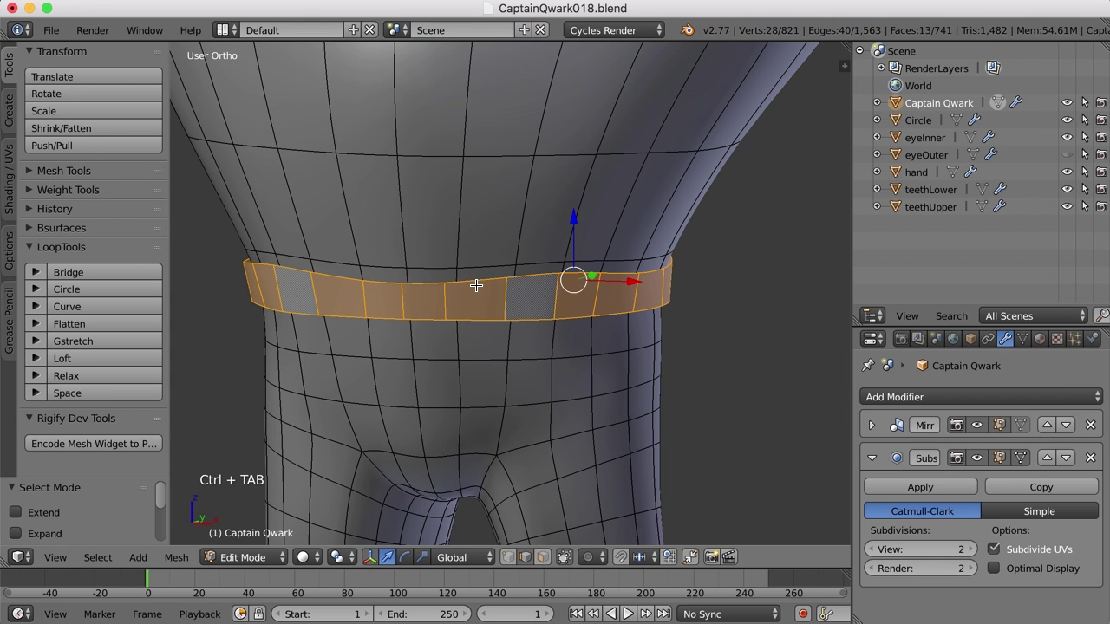
Flatten the band's top and bottom edge loops on Z so each sits level
right_click(478, 281, "alt")
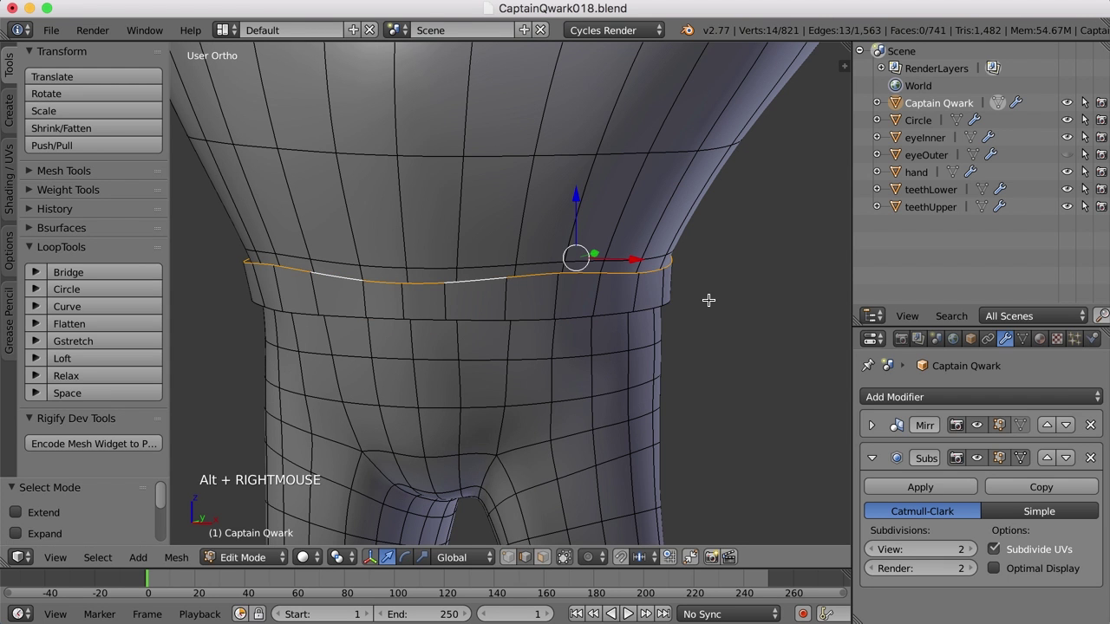
key("ctrl+alt+Right")
left_click_drag(575, 197, 569, 311)
right_click(602, 320, "alt")
middle_click_drag(569, 310, 642, 317)
In orthographic side view, select the whole linked band and move it slightly down
key("KP_3")
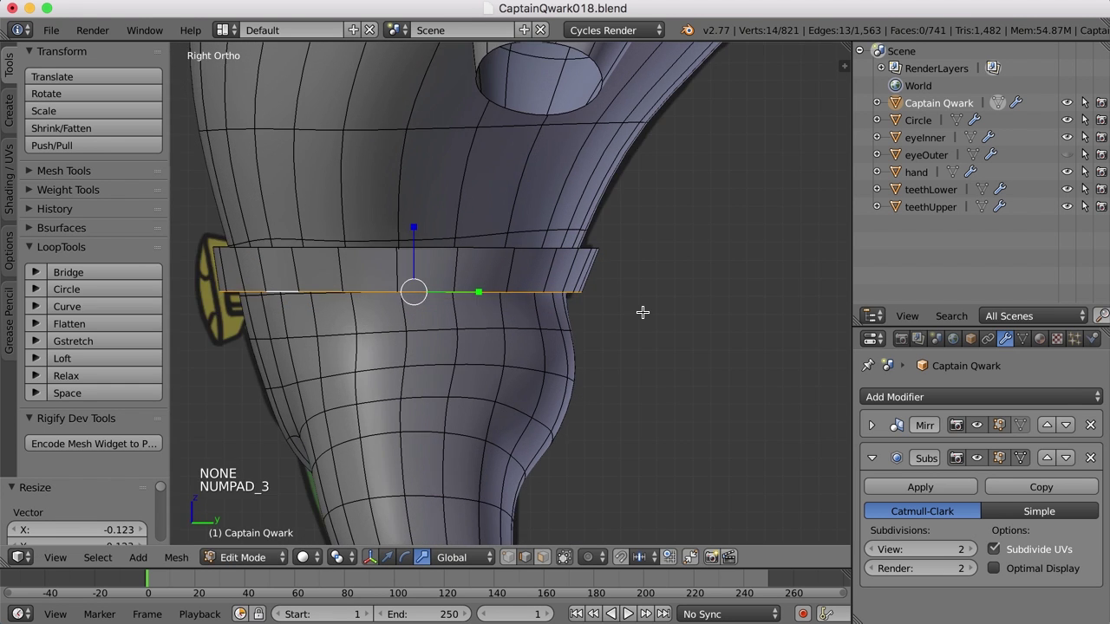
key("KP_5")
key("KP_5")
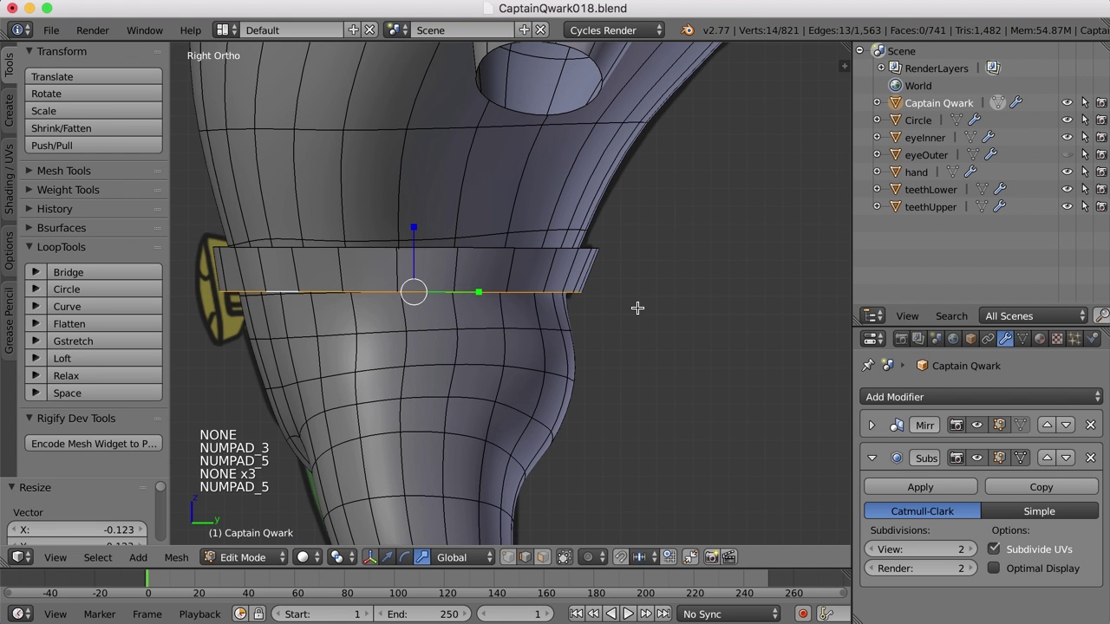
key("z")
mouse_move(563, 324)
middle_mouse_down("shift")
mouse_move(532, 342)
mouse_move(671, 271)
middle_mouse_up("shift")
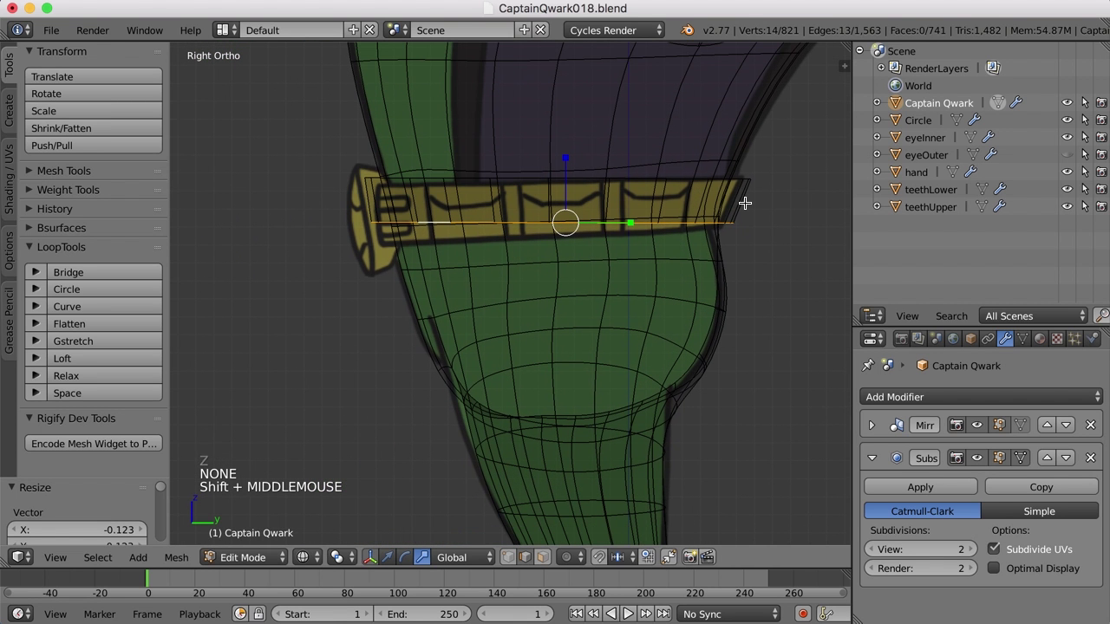
key("a")
key("l")
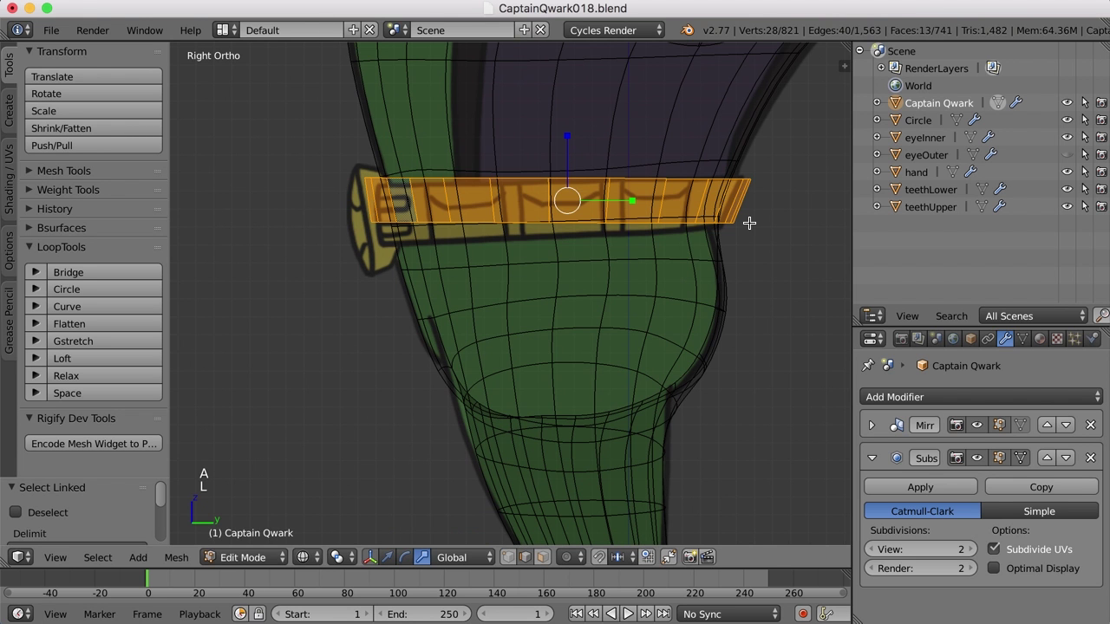
key("g")
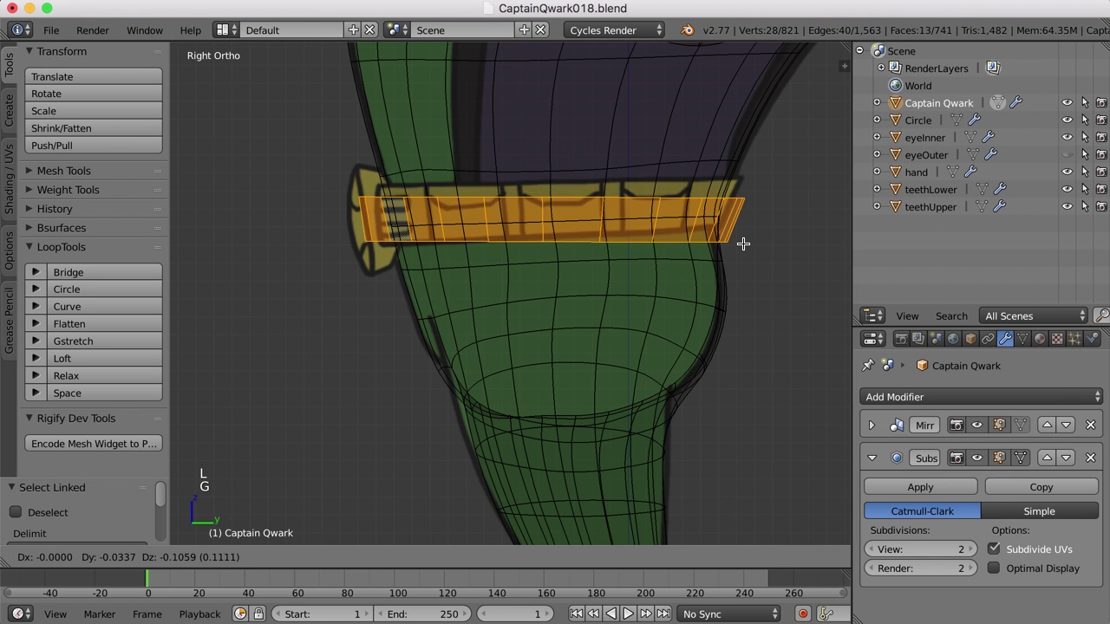
left_click(750, 235)
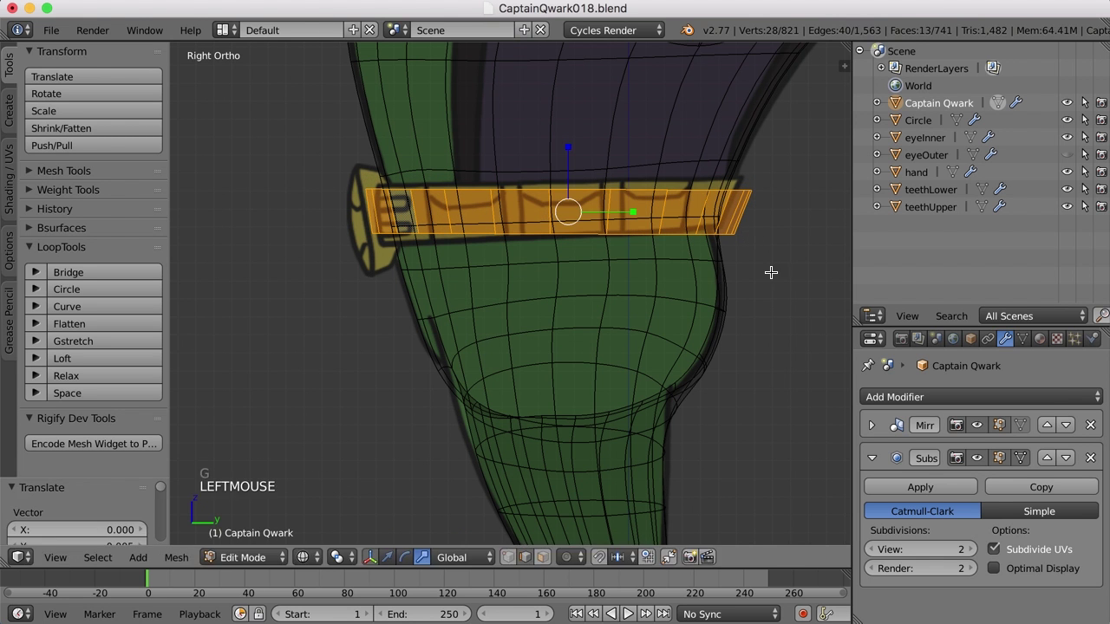
Tilt and reposition the belt to match the reference, then rescale it on Z to 0.960
key("r")
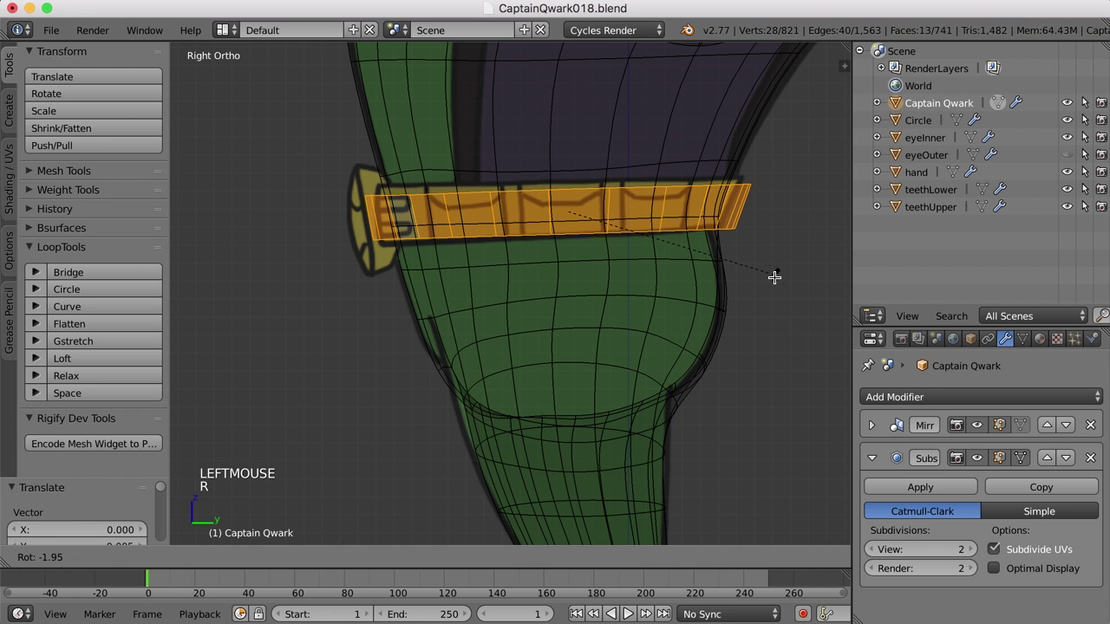
key("g")
left_click(771, 268)
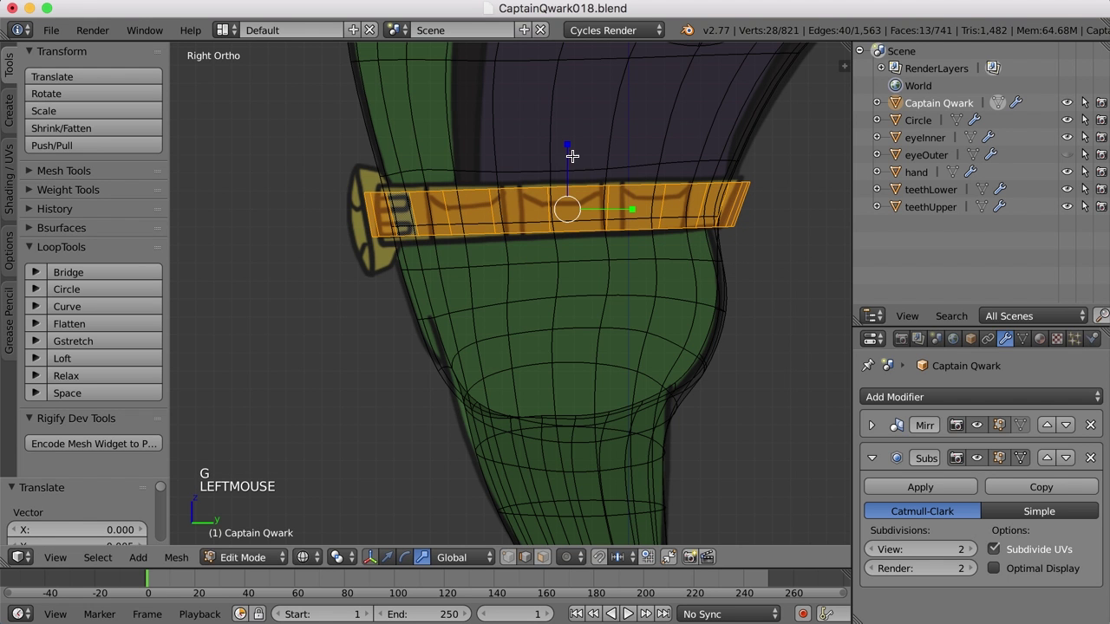
left_click_drag(570, 144, 569, 124)
mouse_move(755, 216)
middle_mouse_down()
mouse_move(682, 318)
mouse_move(704, 317)
mouse_move(677, 315)
middle_mouse_up()
scroll(676, 314, "down", 4)
key("z")
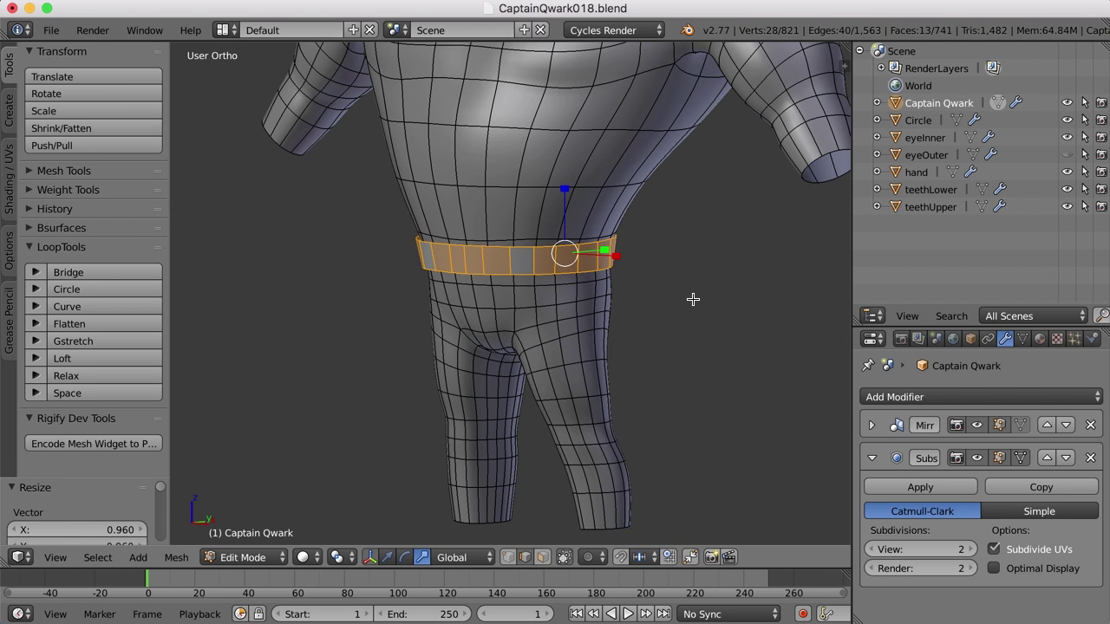
Separate the selected belt band from the Captain Qwark body into its own object
scroll(692, 299, "up", 1)
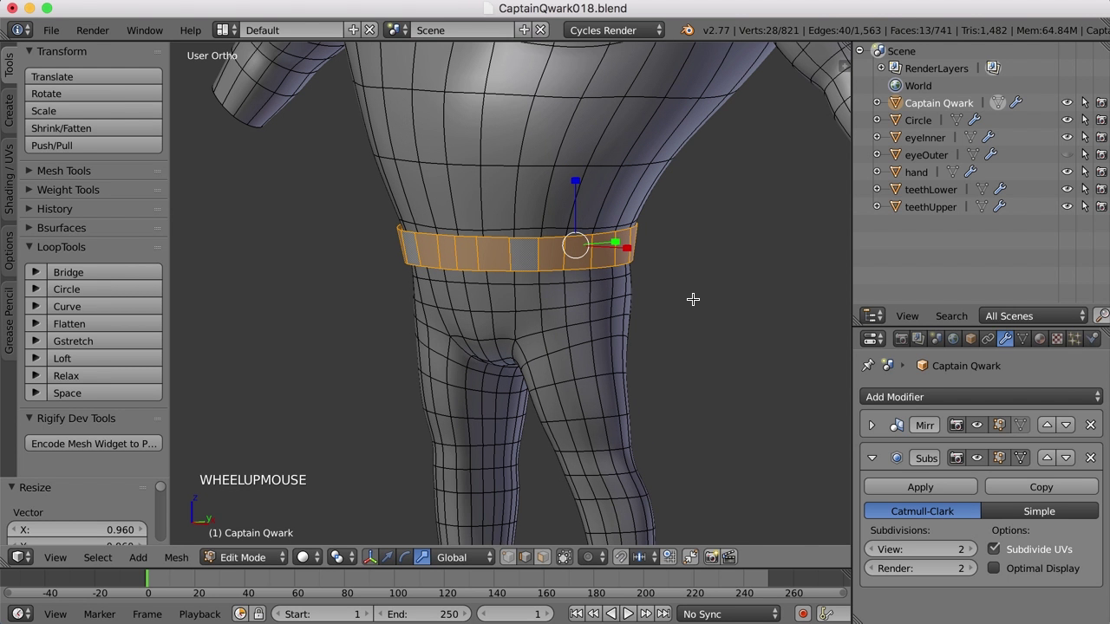
key("p")
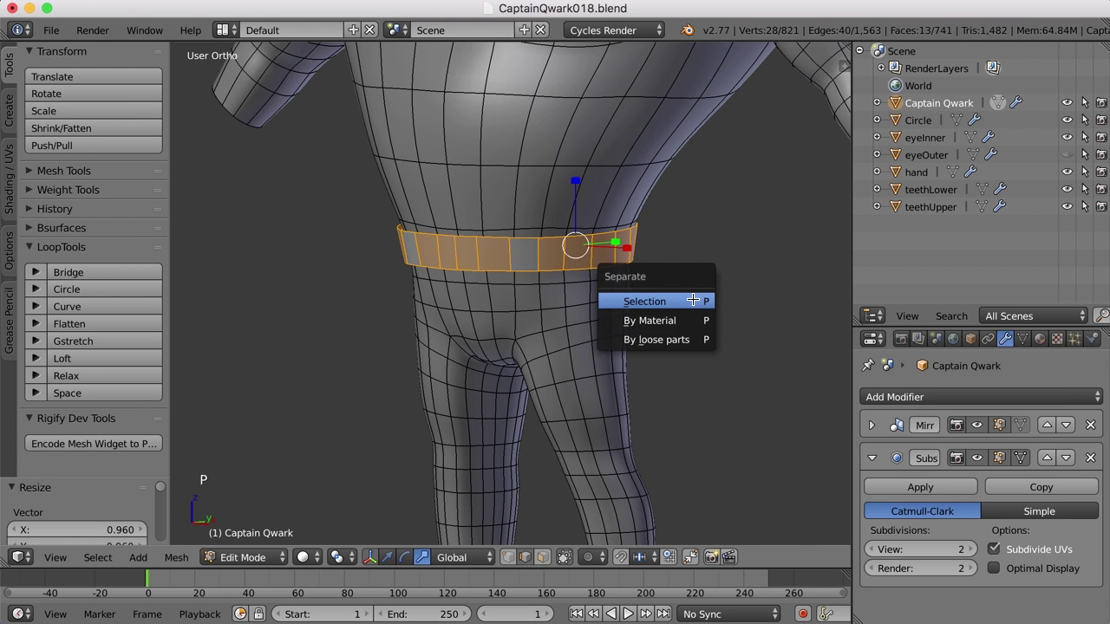
left_click(688, 303)
key("Tab")
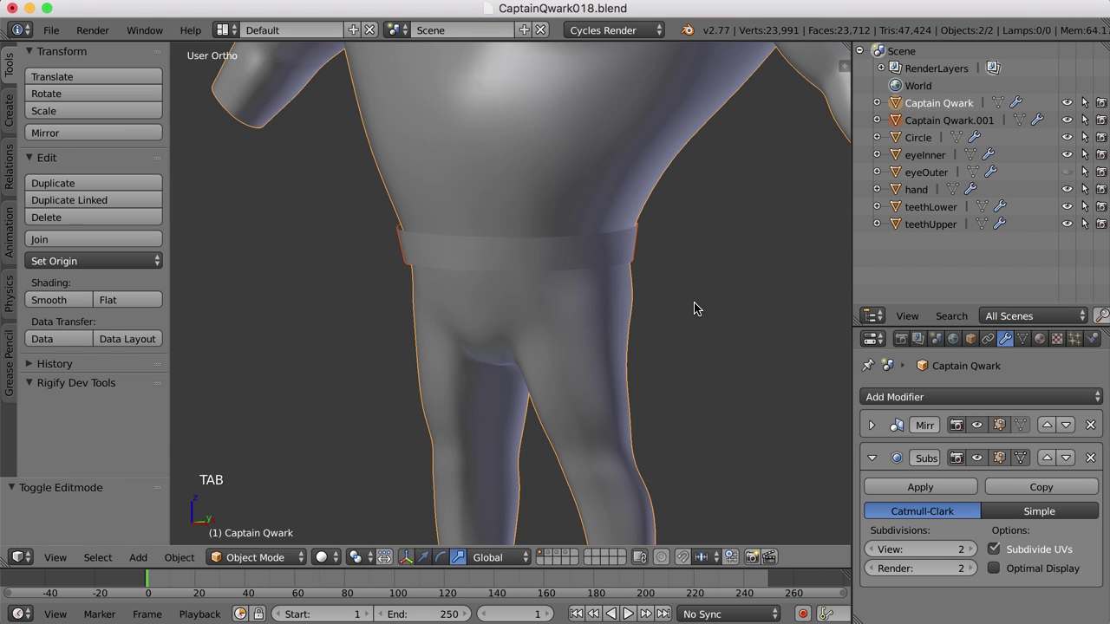
Rename the new Captain Qwark.001 object to 'belt'
right_click(607, 261)
triple_click(966, 121)
type("belt")
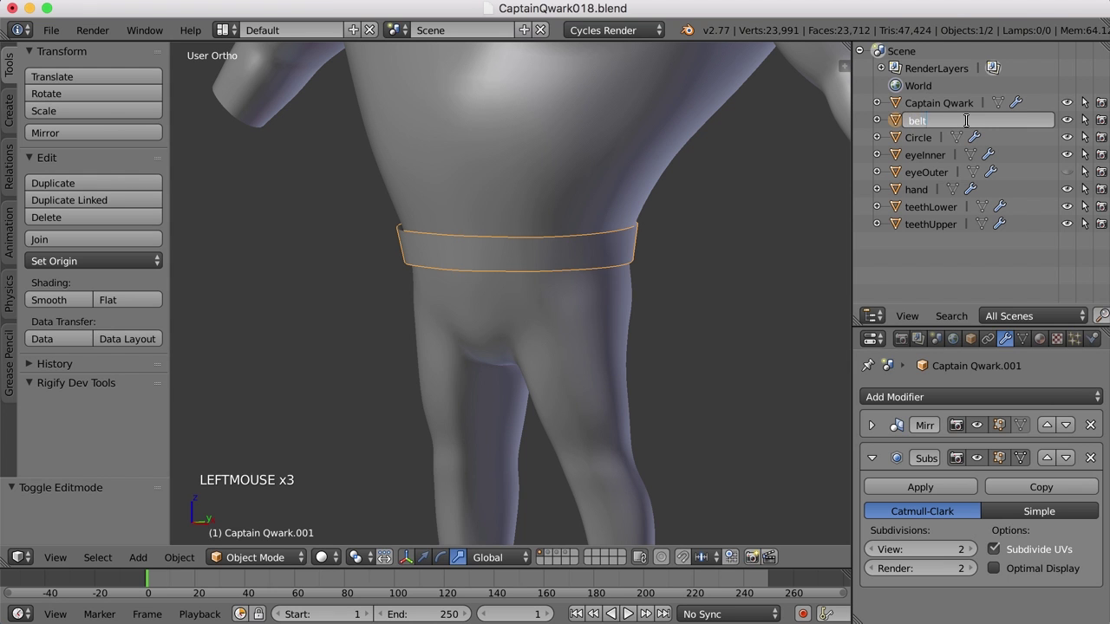
key("Return")
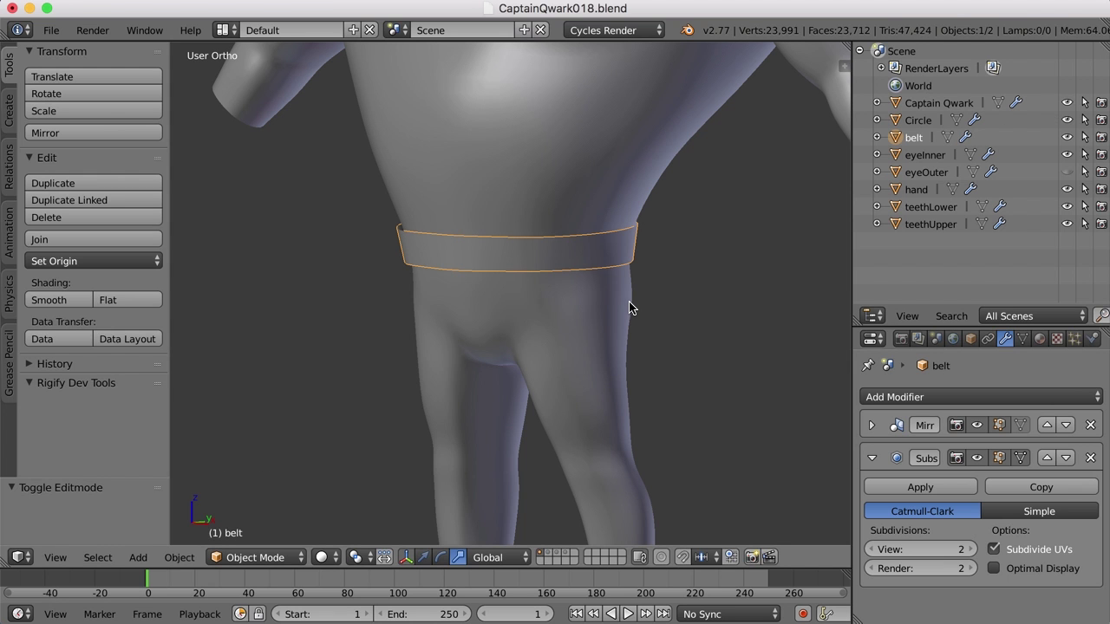
In the belt's Edit Mode, select both its top and bottom edge loops
key("Tab")
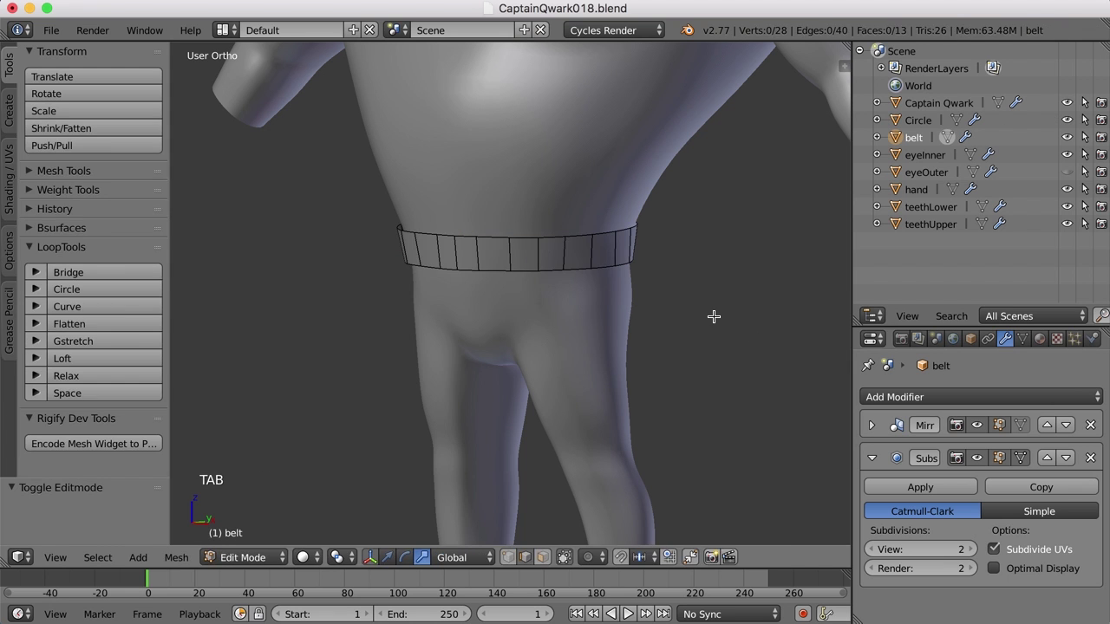
scroll(705, 318, "up", 5)
mouse_move(703, 312)
middle_mouse_down("shift")
mouse_move(703, 332)
mouse_move(699, 322)
middle_mouse_up("shift")
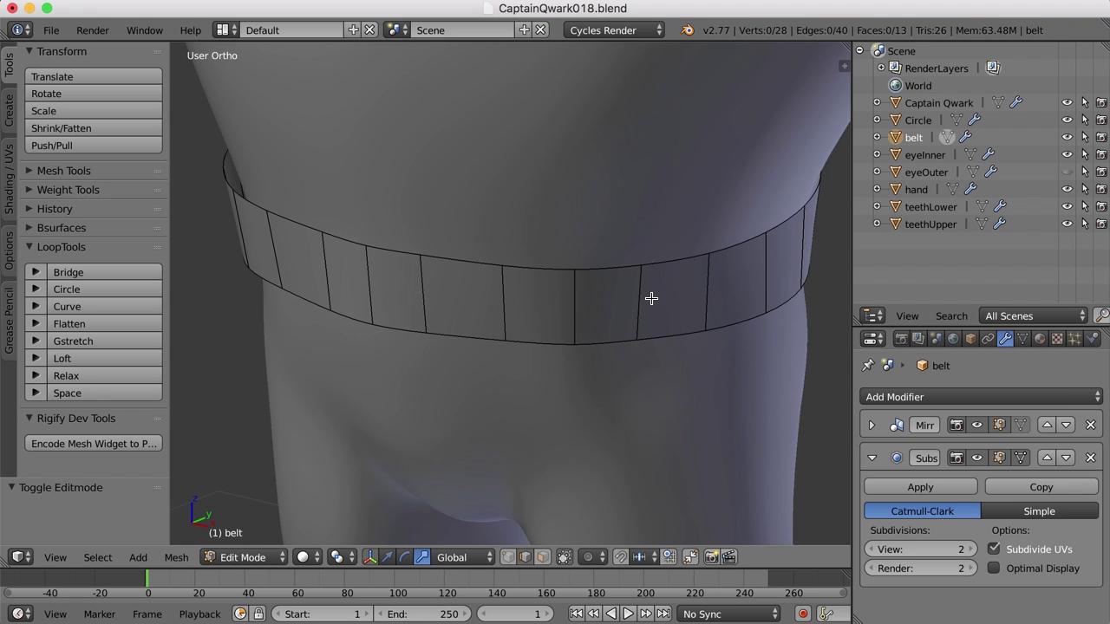
right_click(654, 264, "alt")
left_click(662, 338, "alt+shift")
scroll(672, 359, "down", 3)
middle_click_drag(669, 359, 776, 371)
scroll(747, 356, "up", 2)
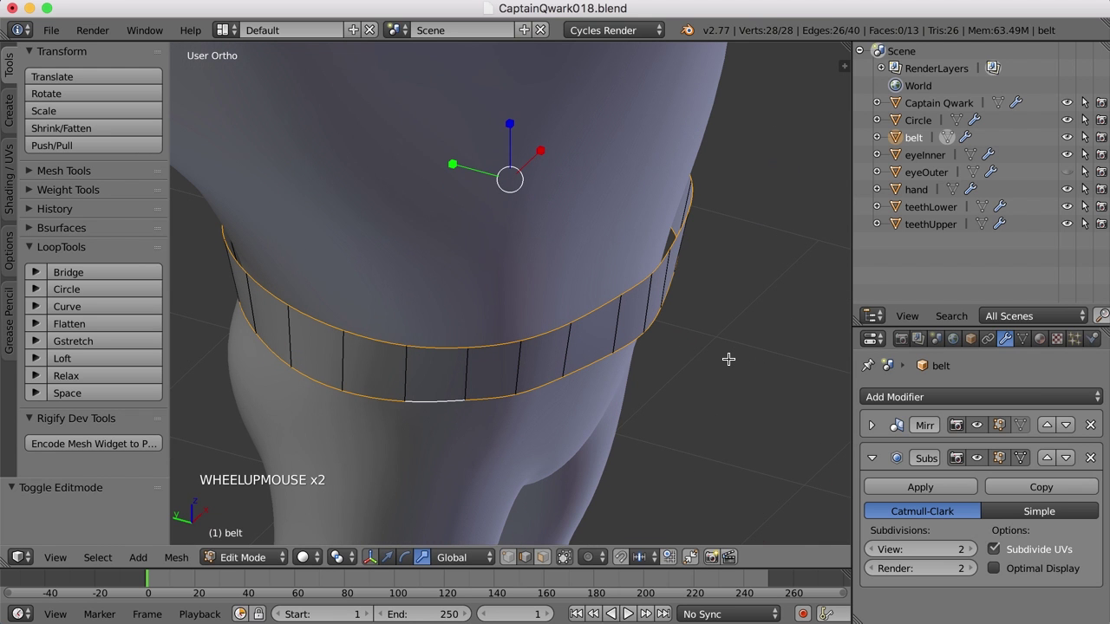
Extrude both loops in place and scale them inward horizontally to give the belt thickness
key("e")
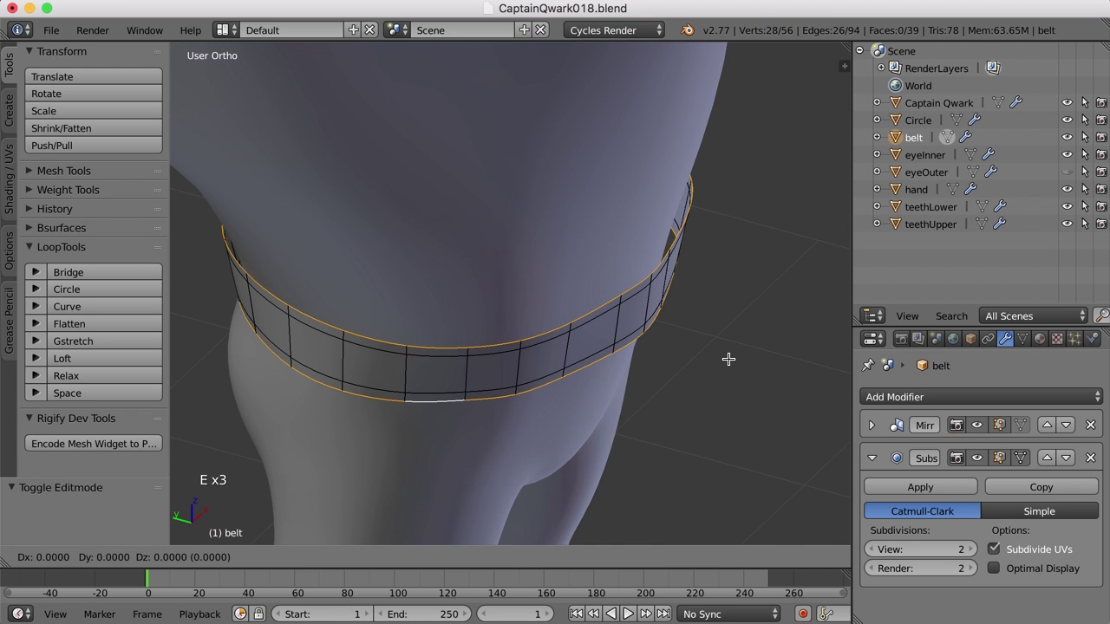
left_click(729, 359)
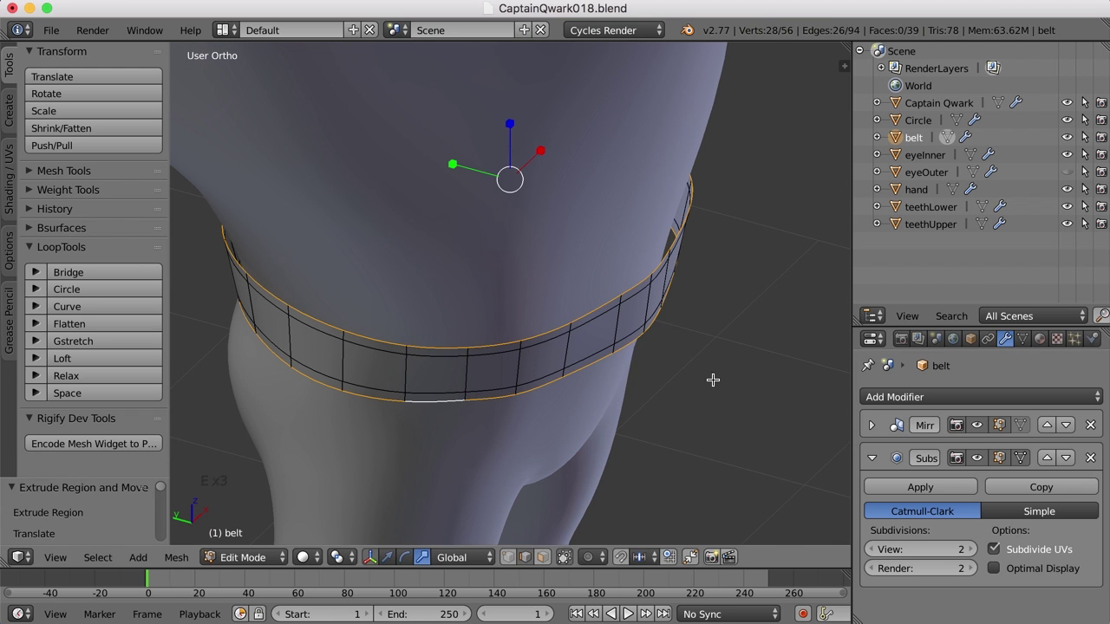
scroll(724, 388, "down", 1)
middle_click_drag(721, 391, 656, 398)
middle_click_drag(716, 371, 711, 374)
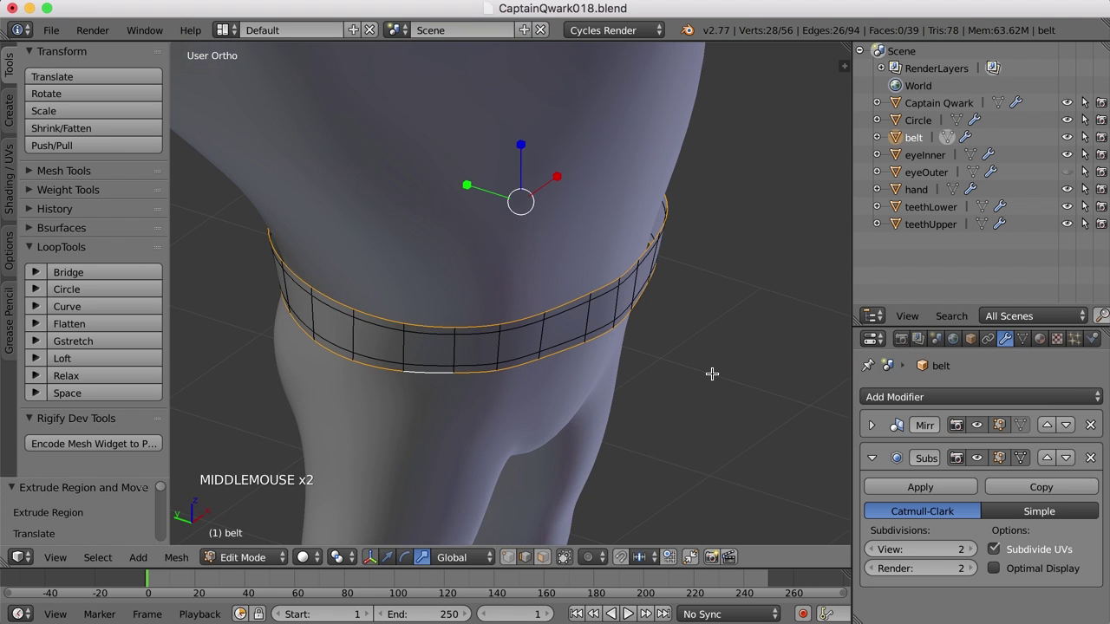
key("s")
key("s")
key("s")
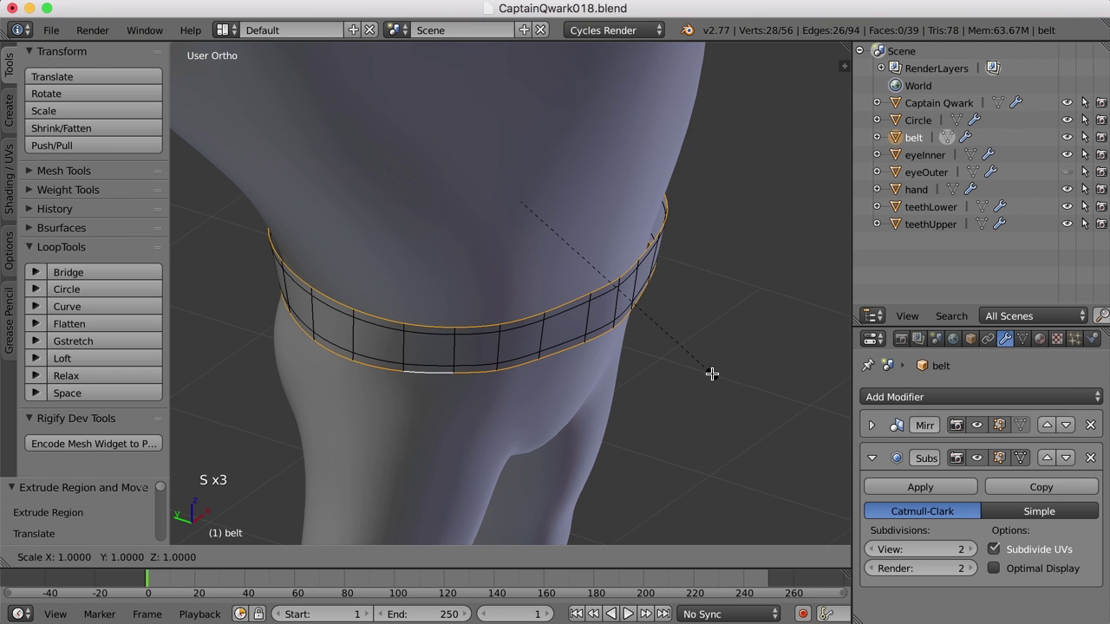
key("shift+z")
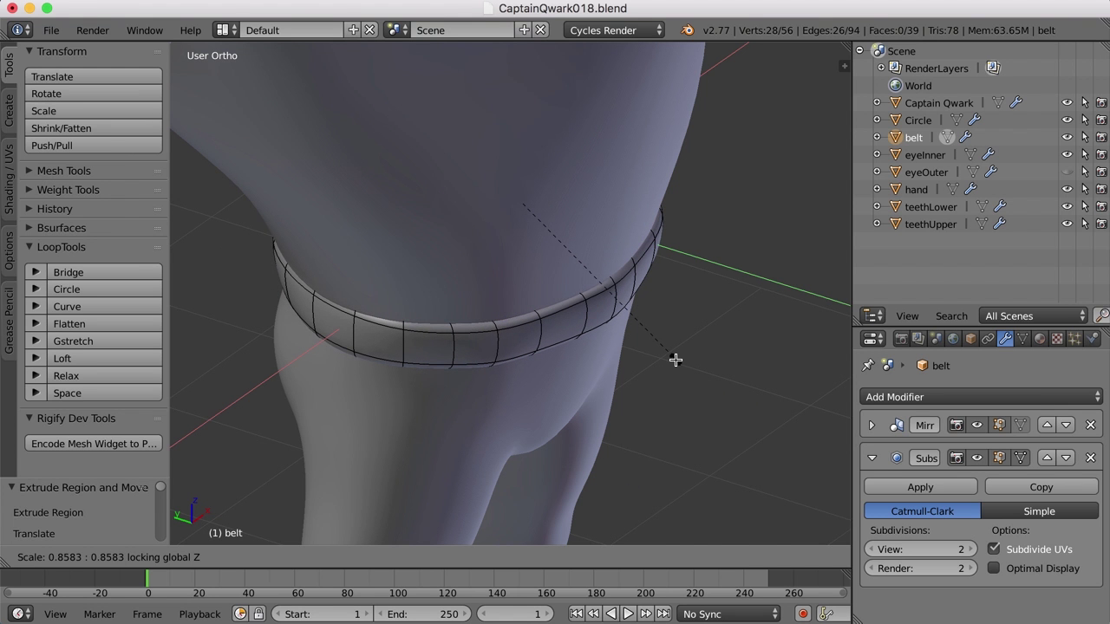
left_click(675, 359)
Add two loop cuts on the belt, one near its top edge and one near its bottom
key("Tab")
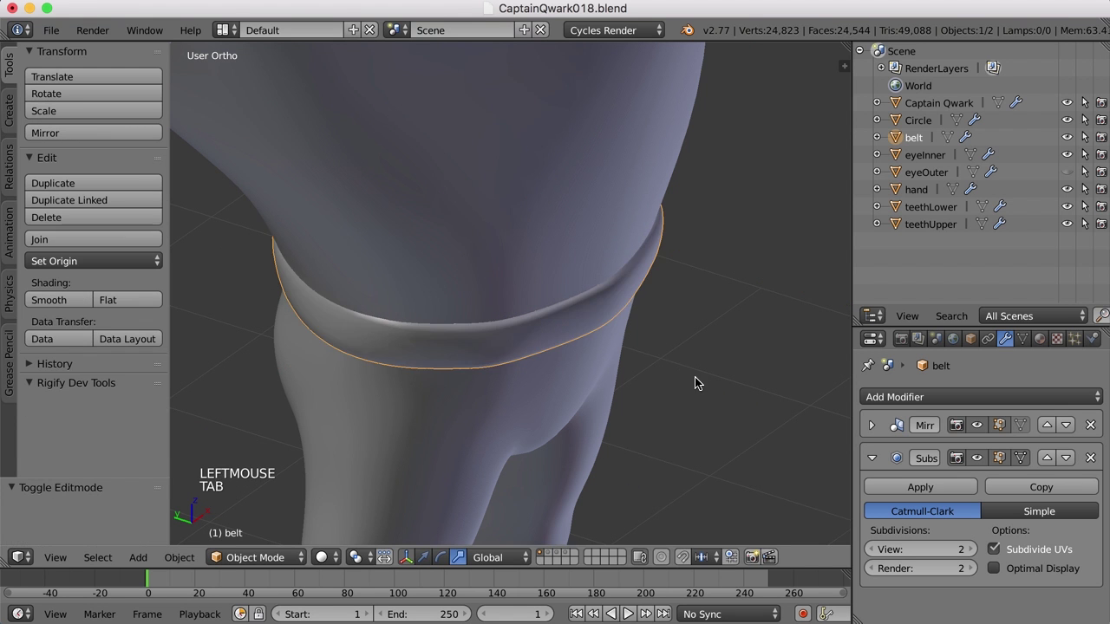
middle_click_drag(699, 384, 673, 357)
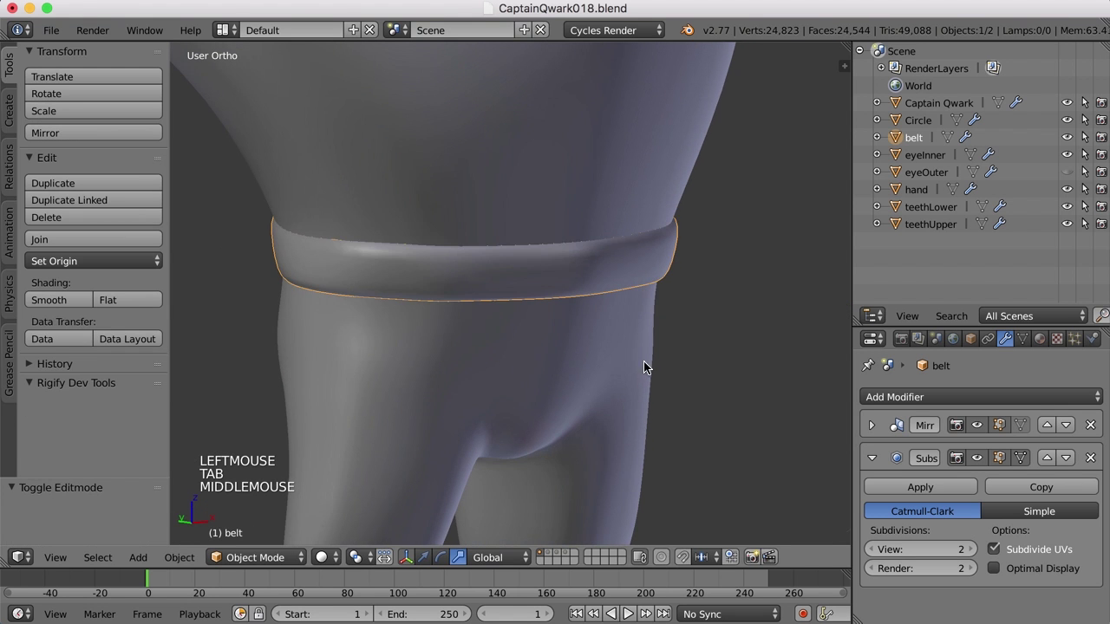
scroll(555, 312, "up", 2)
key("Tab")
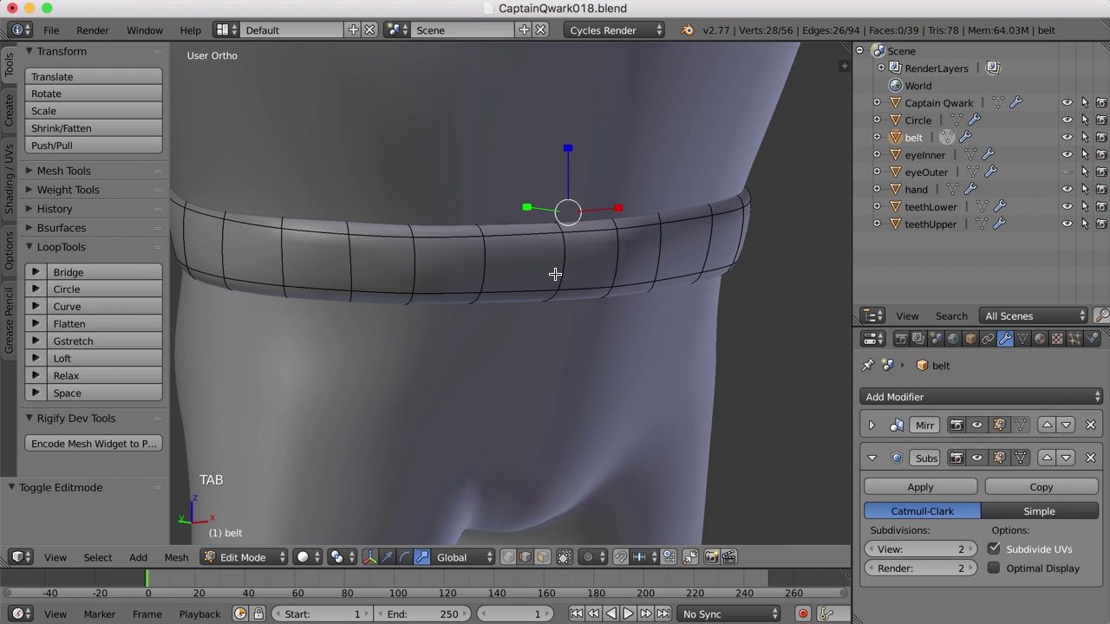
key("ctrl+r")
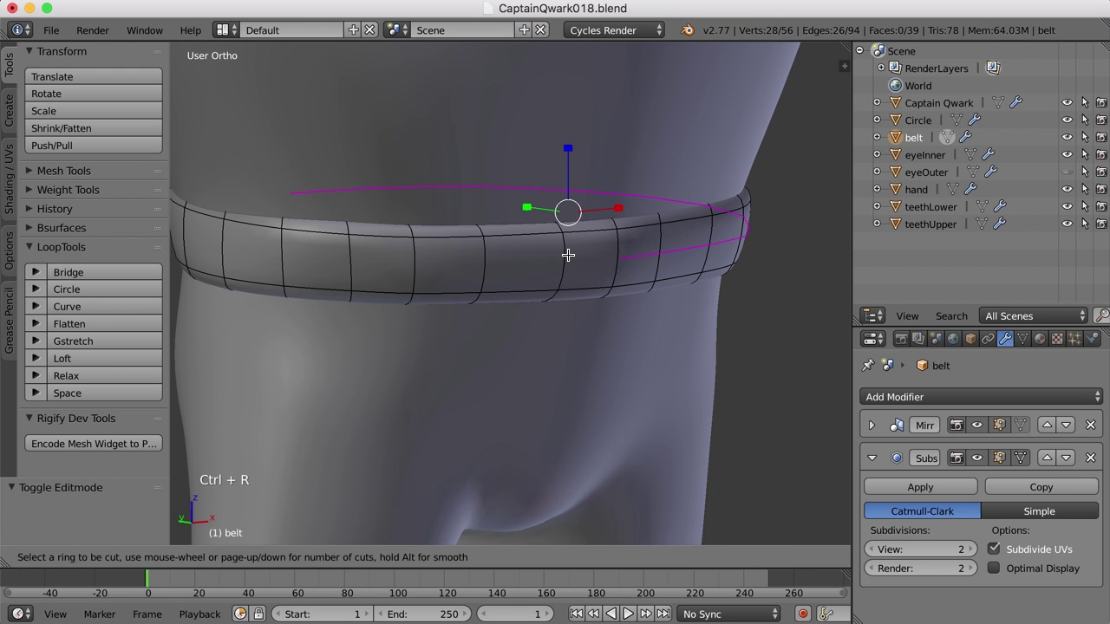
left_click(568, 254)
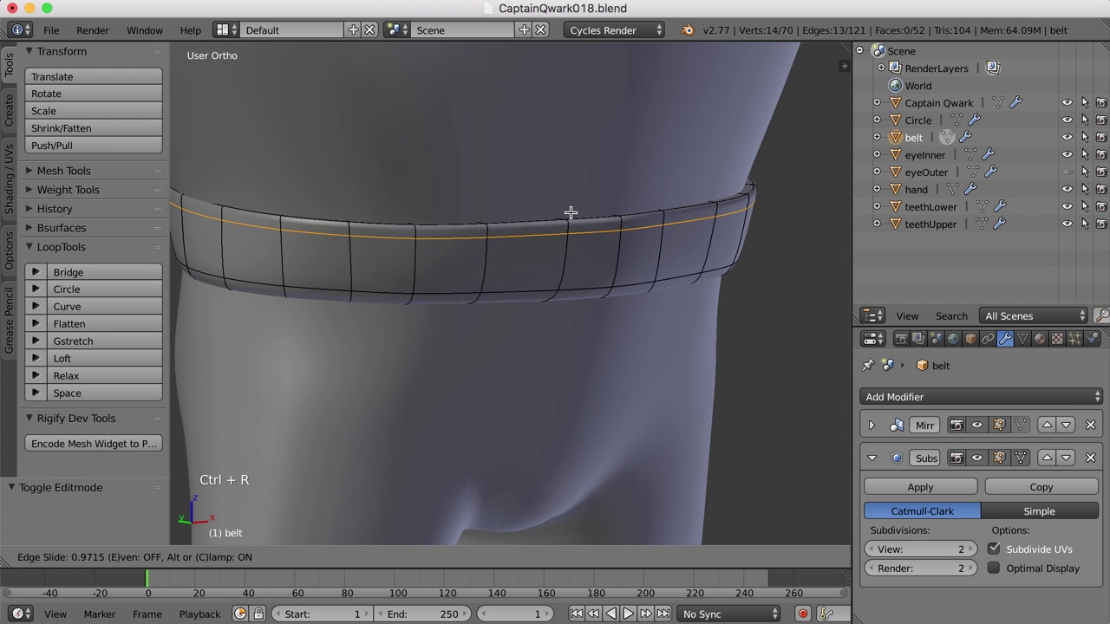
left_click(569, 215)
key("ctrl+r")
left_click(554, 263)
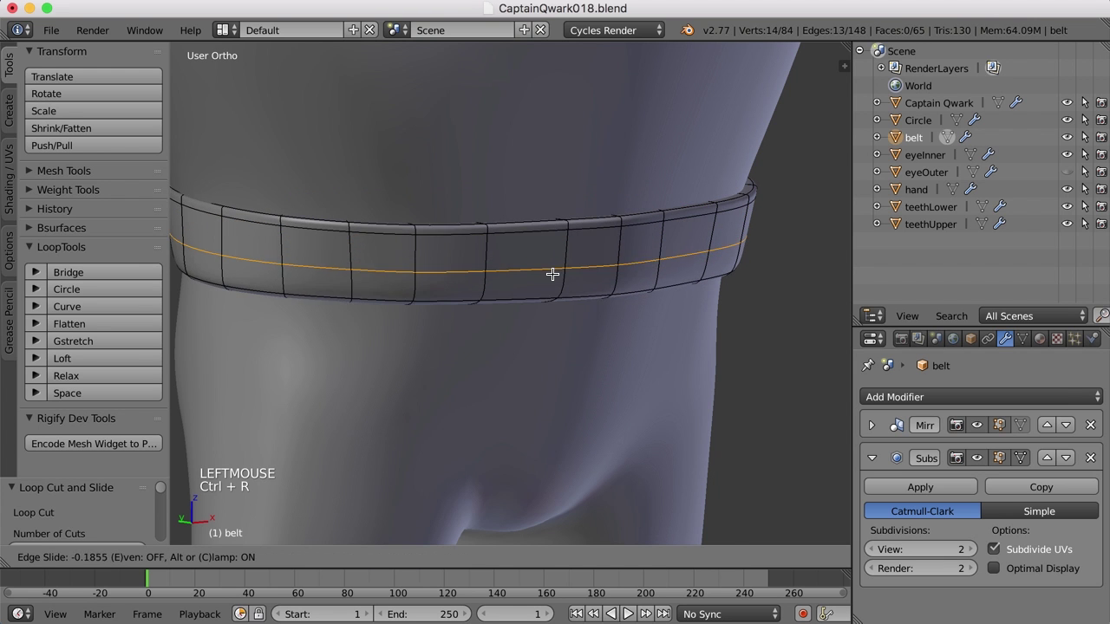
left_click(540, 301)
middle_click_drag(541, 301, 550, 315)
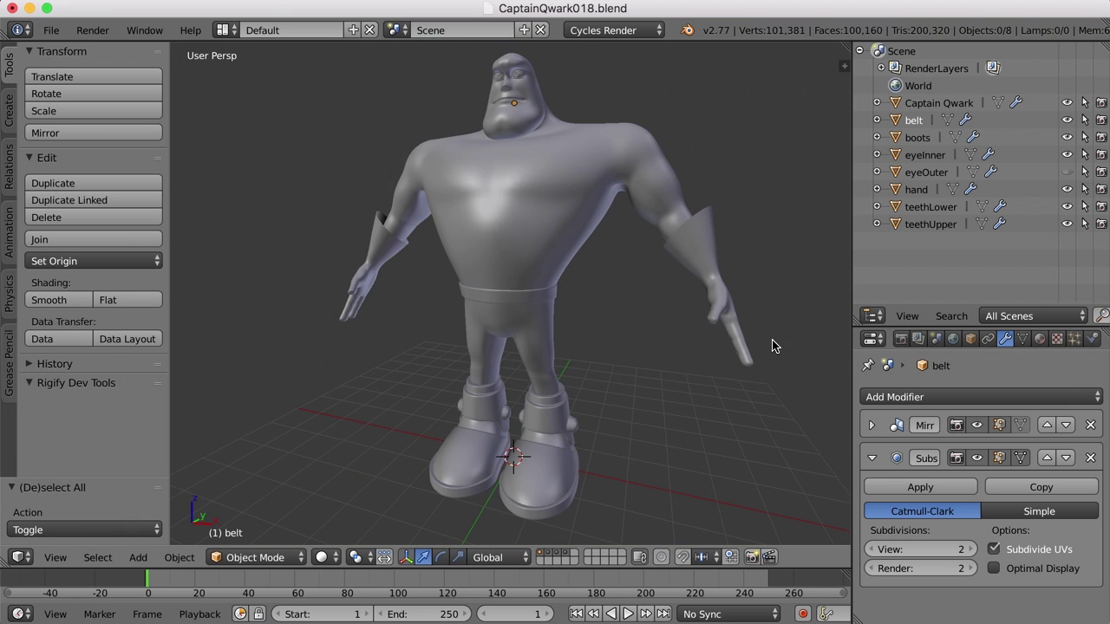
Select the hand object and enter Edit Mode on its glove mesh
middle_click_drag(775, 346, 665, 355)
right_click(721, 302)
key("Tab")
scroll(714, 300, "up", 3)
scroll(714, 300, "up", 1, "shift")
scroll(574, 430, "up", 3)
Build an inner rim on the glove cuff by repeatedly extruding and shrinking its top loop
right_click(609, 314, "alt")
scroll(618, 321, "up", 2)
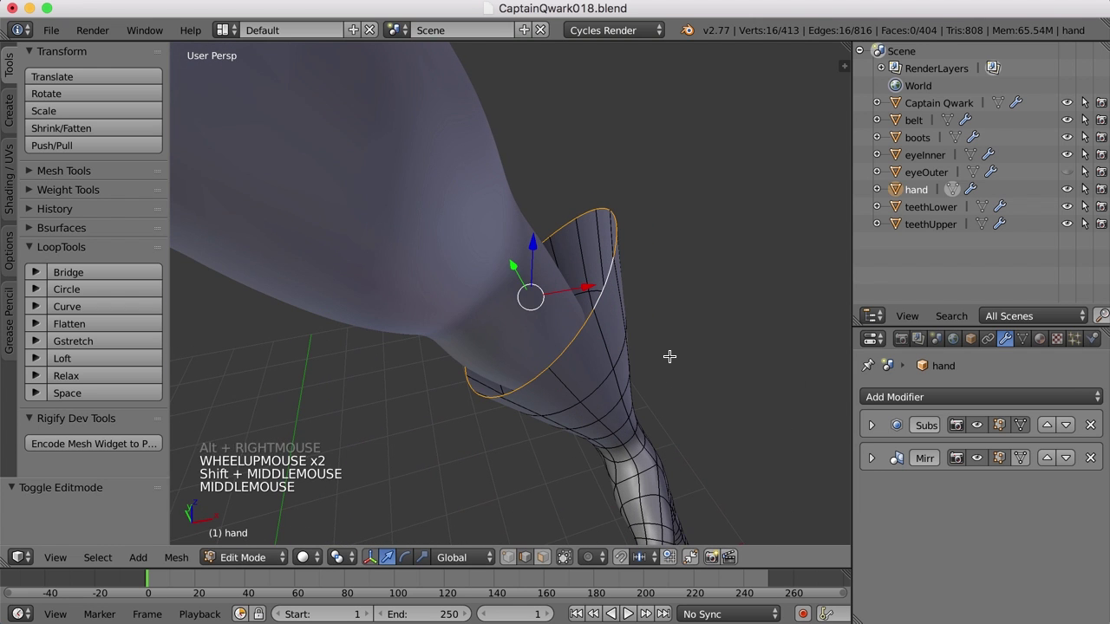
key("e")
key("e")
left_click(670, 356)
key("s")
key("s")
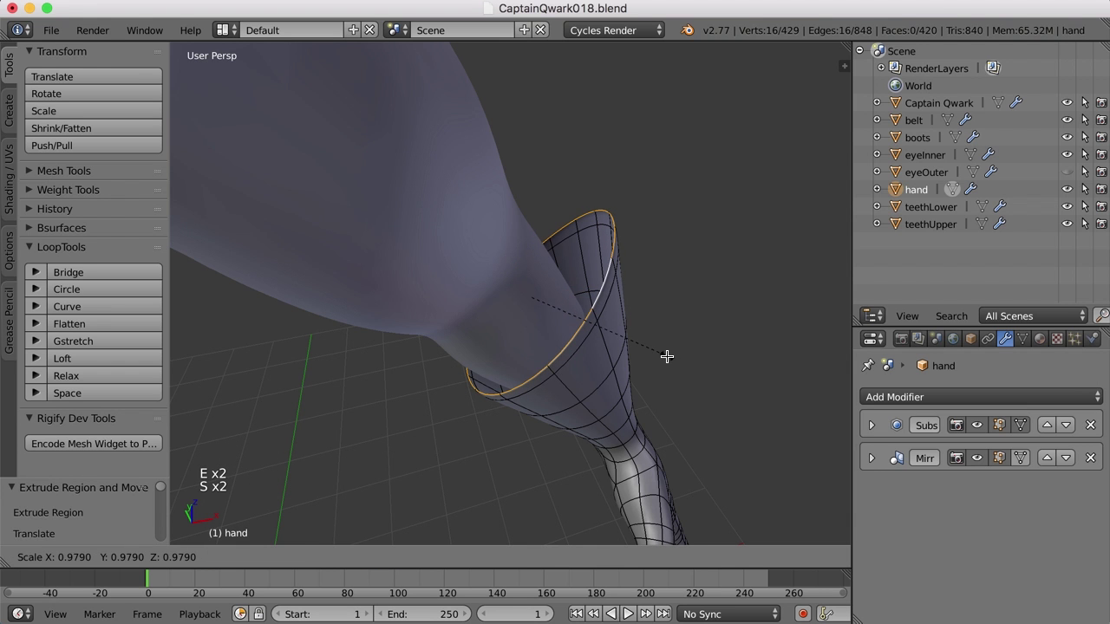
left_click(667, 356)
key("e")
key("e")
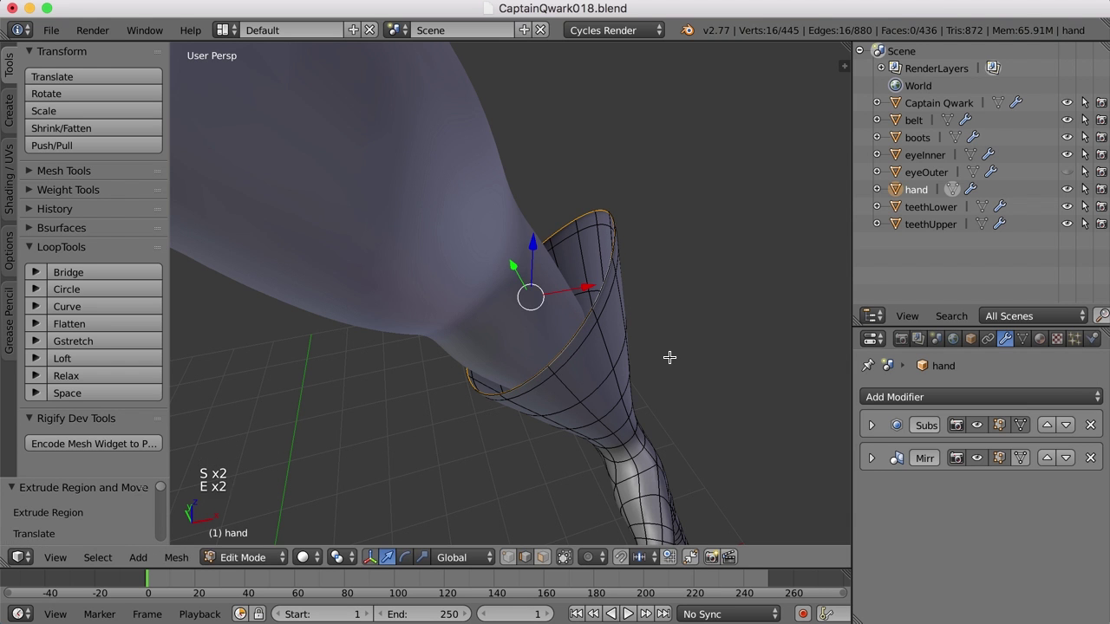
key("s")
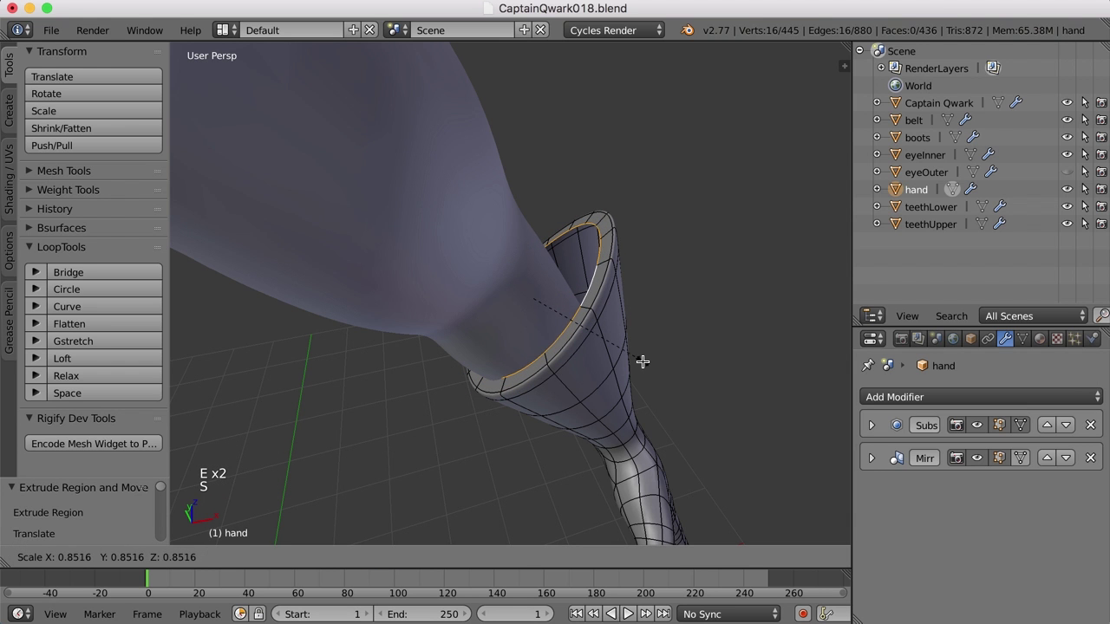
left_click(650, 361)
middle_click_drag(650, 362, 587, 331)
key("e")
key("e")
left_click(649, 322)
In orthographic front view, push the inner loop down into the glove and shrink it to 0.707
scroll(606, 334, "down", 3)
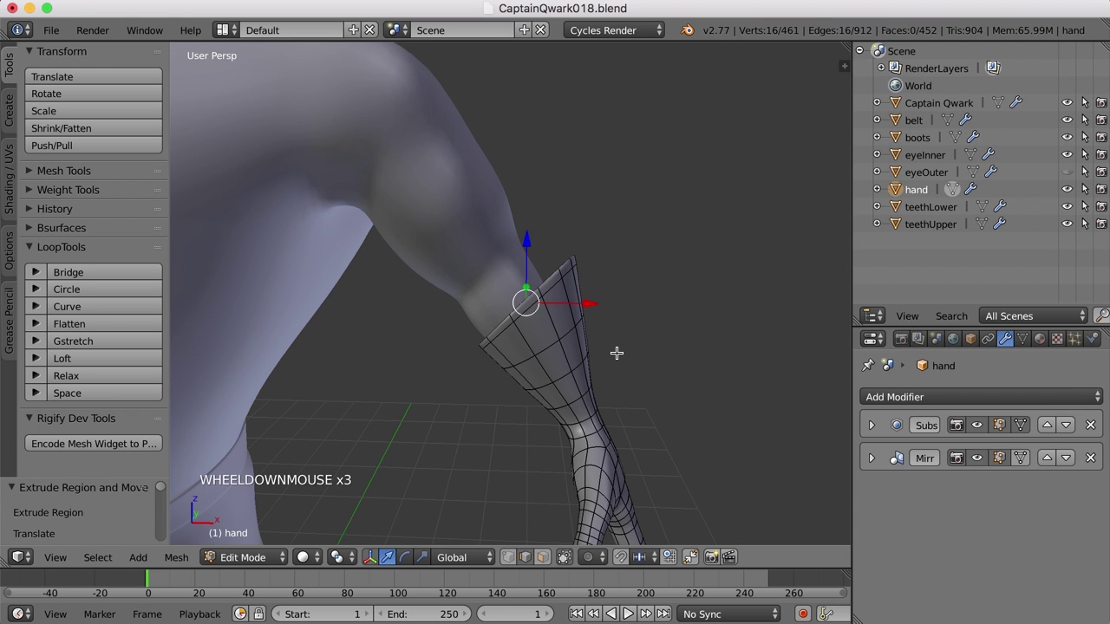
key("KP_1")
key("KP_5")
middle_click_drag(617, 353, 628, 334, "shift")
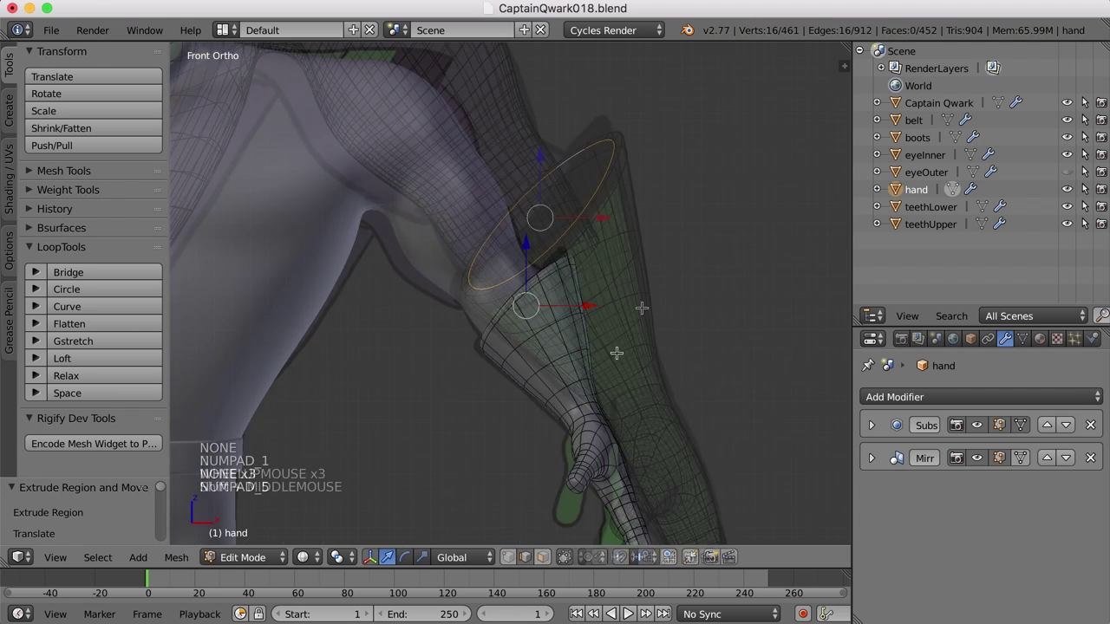
key("g")
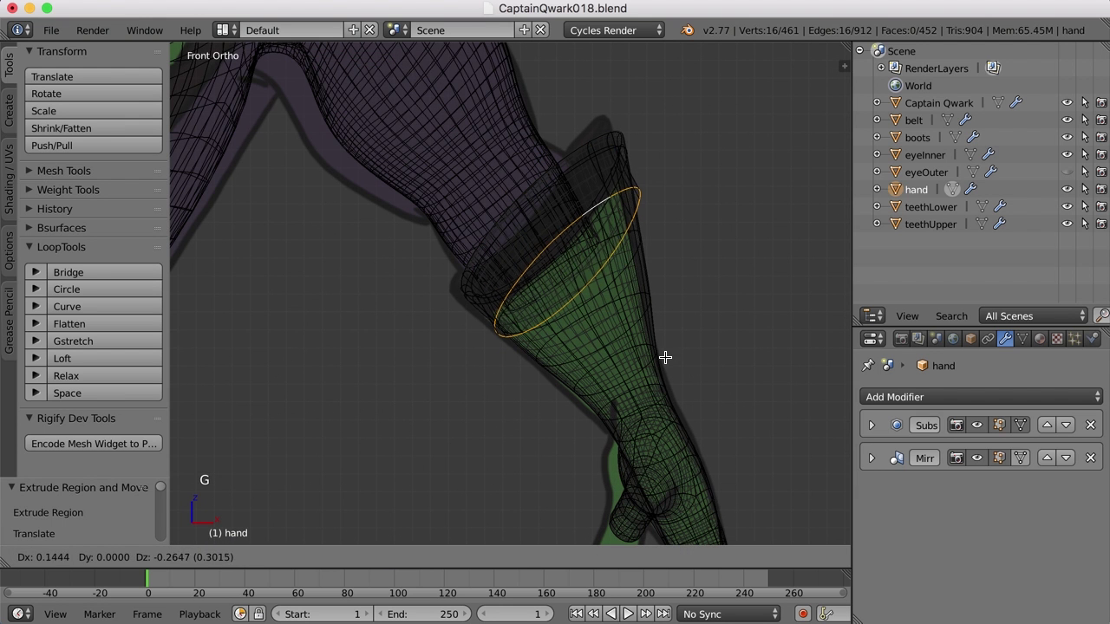
left_click(677, 366)
key("s")
key("s")
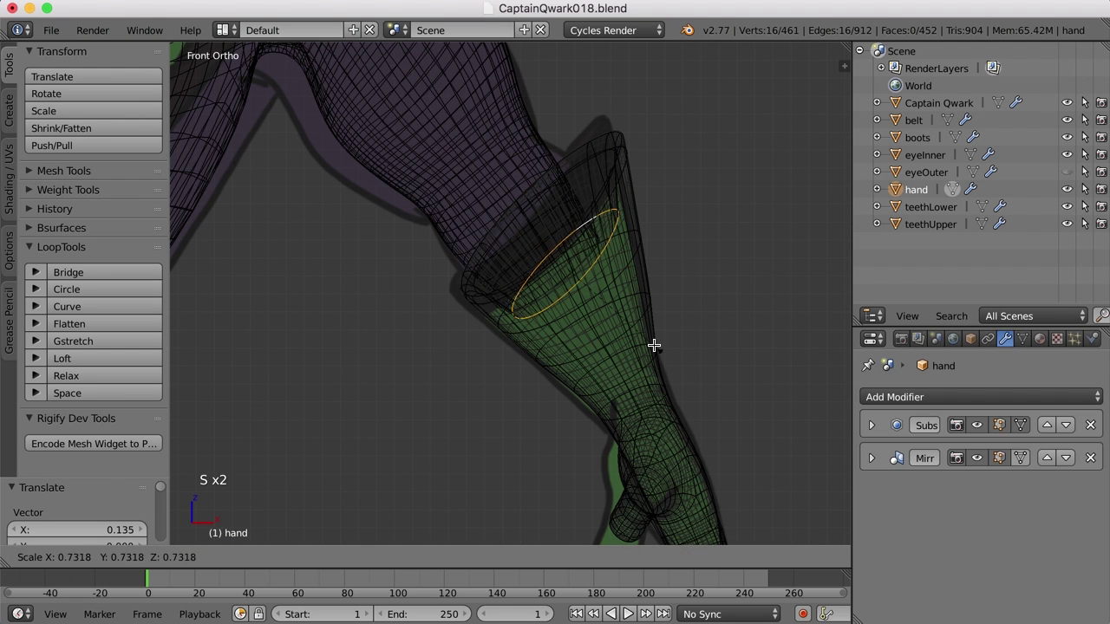
left_click(654, 344)
Extrude another loop deeper inside the glove, shrink it to 0.742, and return to Object Mode
key("g")
left_click(641, 324)
key("e")
key("e")
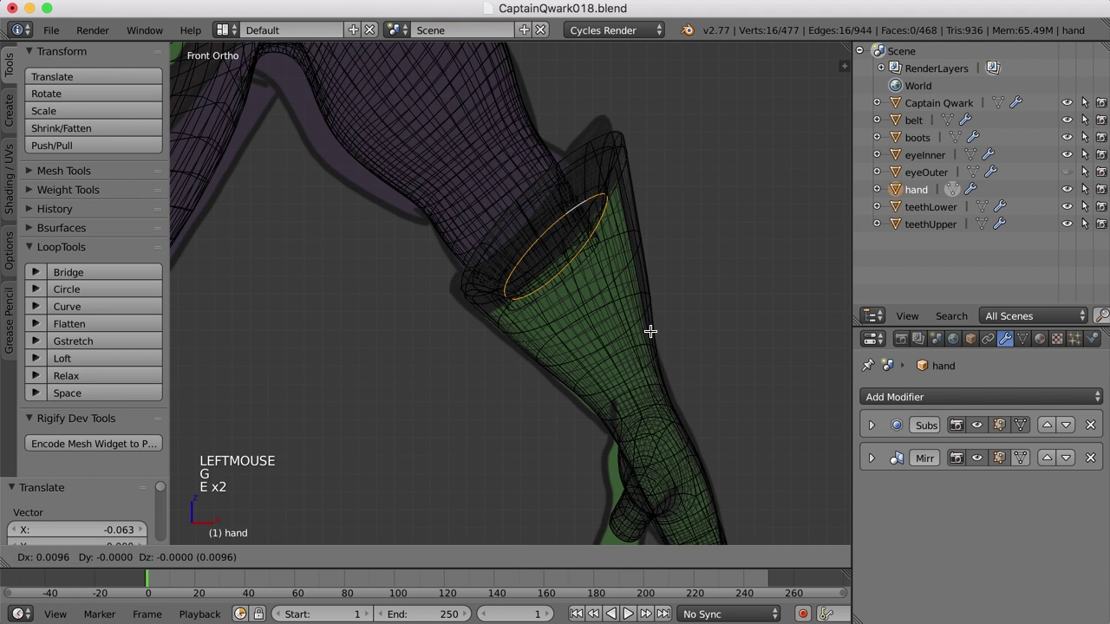
left_click(665, 368)
key("s")
key("s")
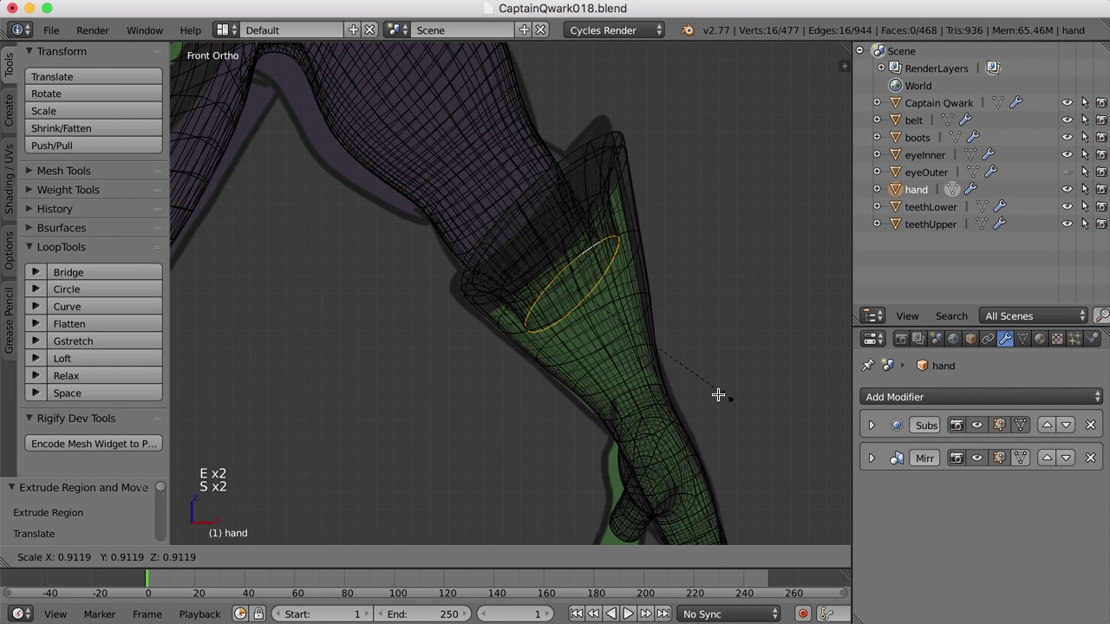
left_click(696, 385)
middle_click_drag(701, 383, 703, 381)
key("Tab")
scroll(651, 303, "down", 2)
In solid shading, select an inner cuff edge loop and widen it to 1.473
key("z")
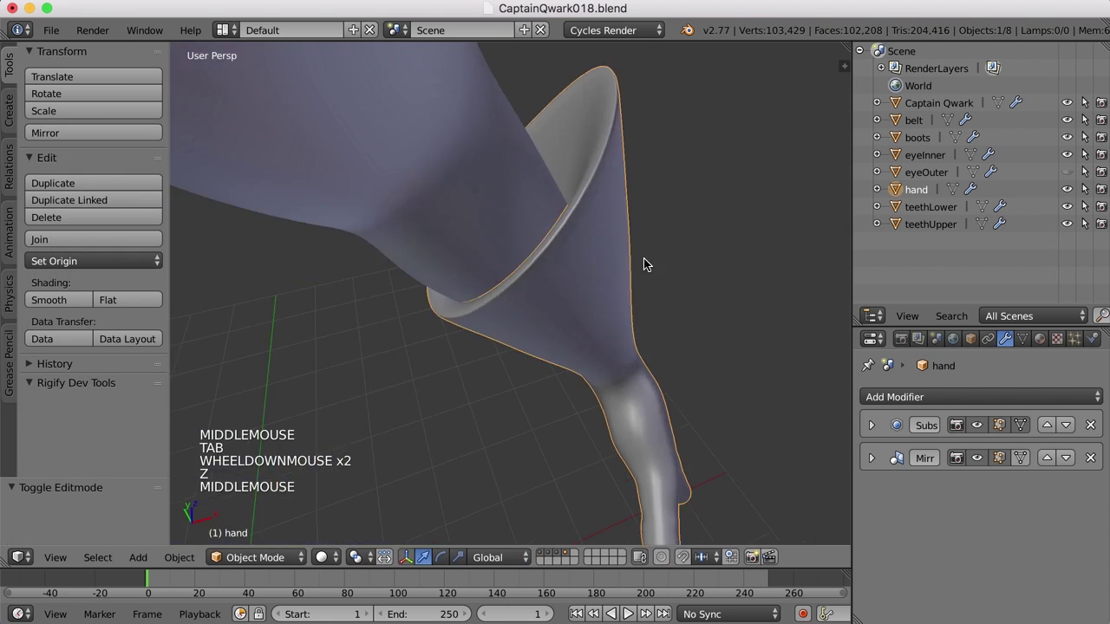
middle_click_drag(642, 258, 649, 260)
scroll(642, 254, "down", 3)
scroll(598, 208, "up", 3)
middle_click_drag(597, 208, 616, 290, "shift")
key("Tab")
right_click(589, 258, "alt")
key("s")
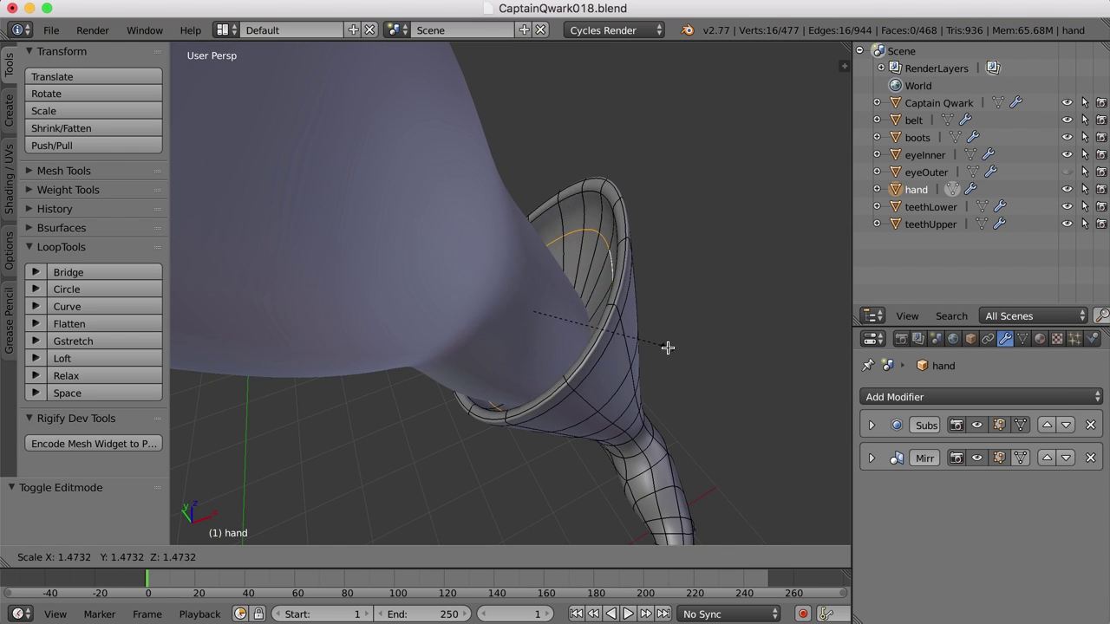
left_click(666, 345)
Move the widened loop into place and shrink it slightly
middle_click_drag(612, 316, 604, 306)
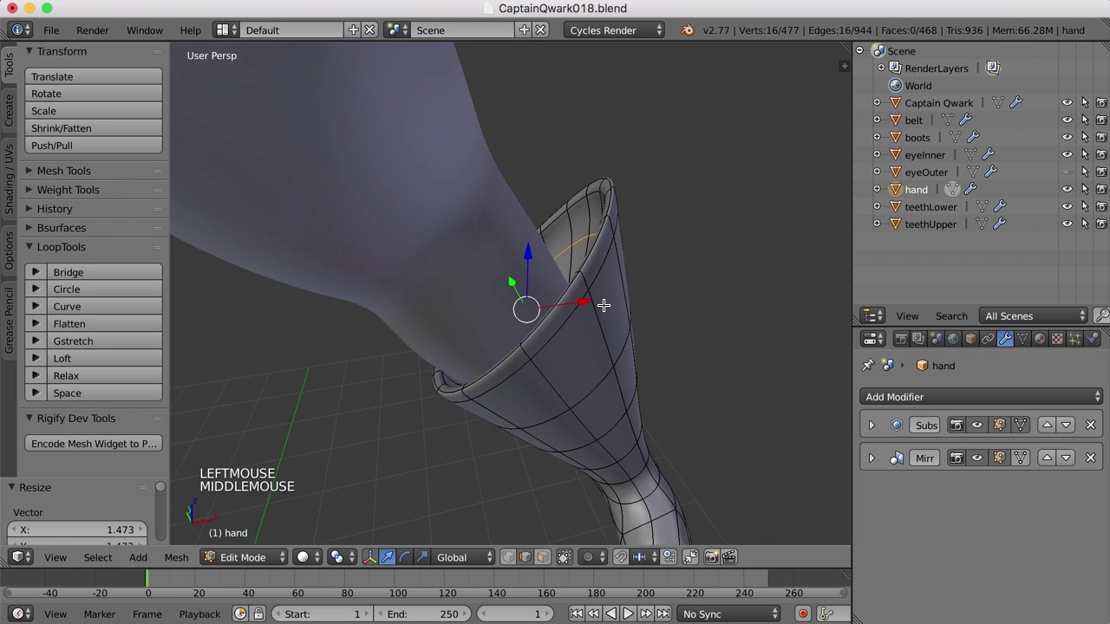
key("g")
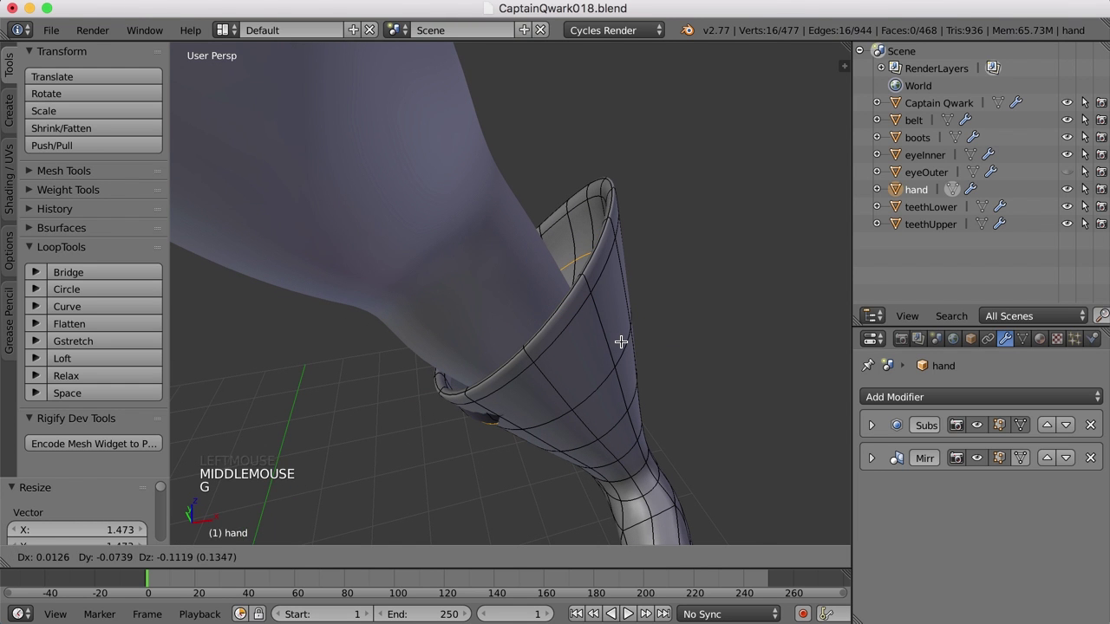
left_click(626, 342)
key("s")
left_click(640, 369)
middle_click_drag(640, 369, 575, 411)
Deselect everything, return to Object Mode and bring the full character back into view
key("a")
key("Tab")
scroll(637, 374, "down", 6)
key("a")
scroll(596, 363, "up", 4)
key("Tab")
middle_click_drag(625, 354, 657, 355)
scroll(703, 281, "up", 4)
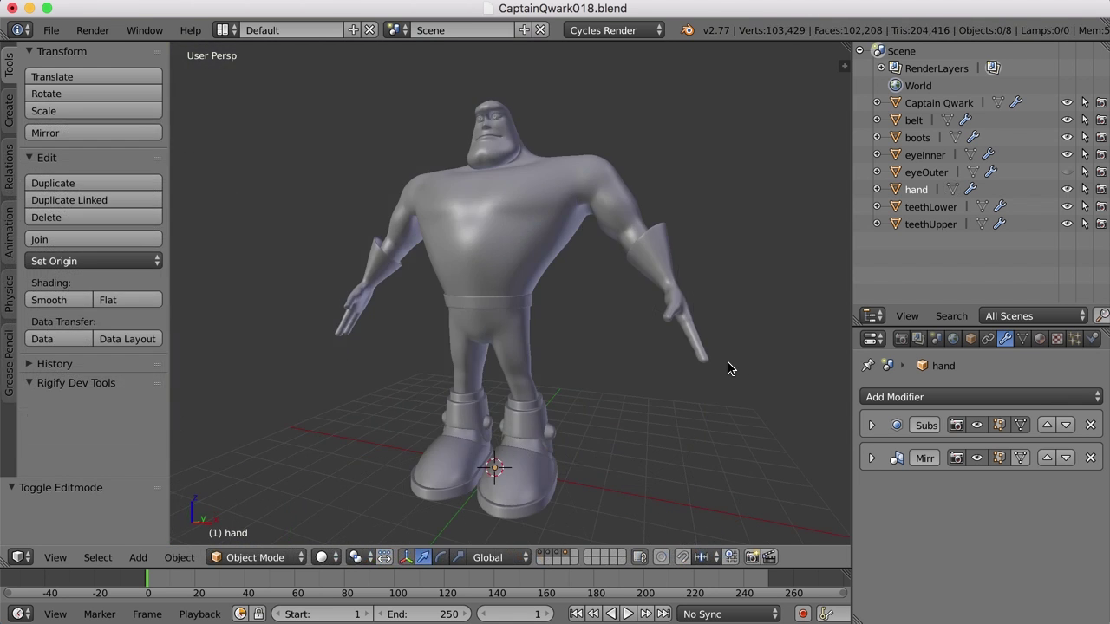